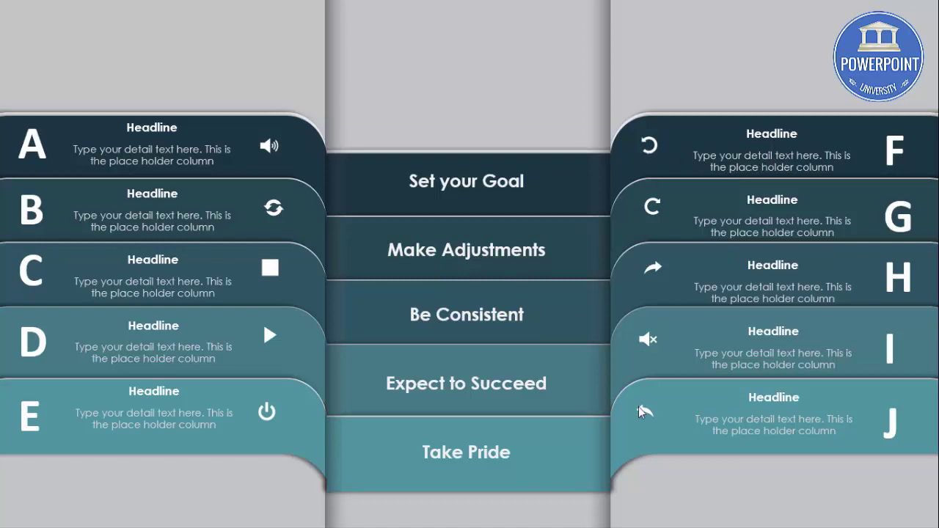
Advance the slide show from the finished layered design to the plain grey slide 2
click(557, 86)
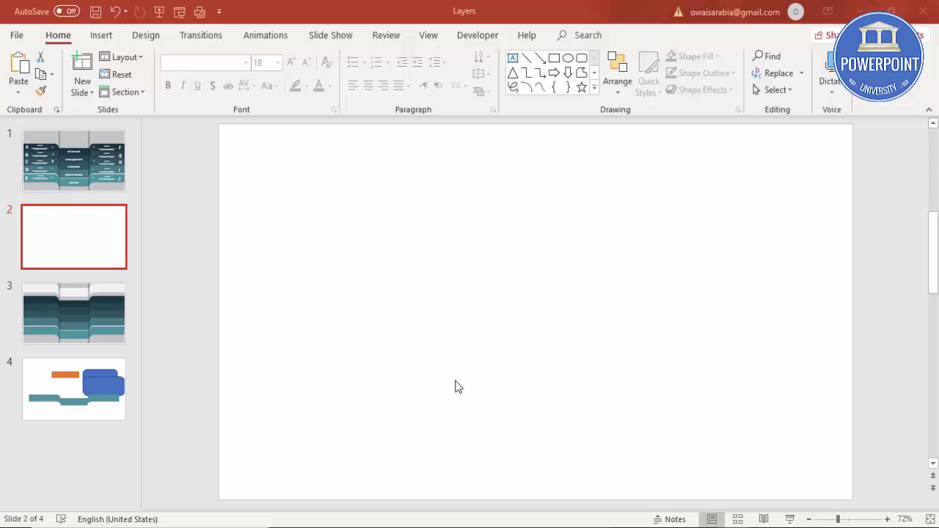
Place a rectangle on slide 2 and size it 0.9" tall by 3.6" wide
click(101, 35)
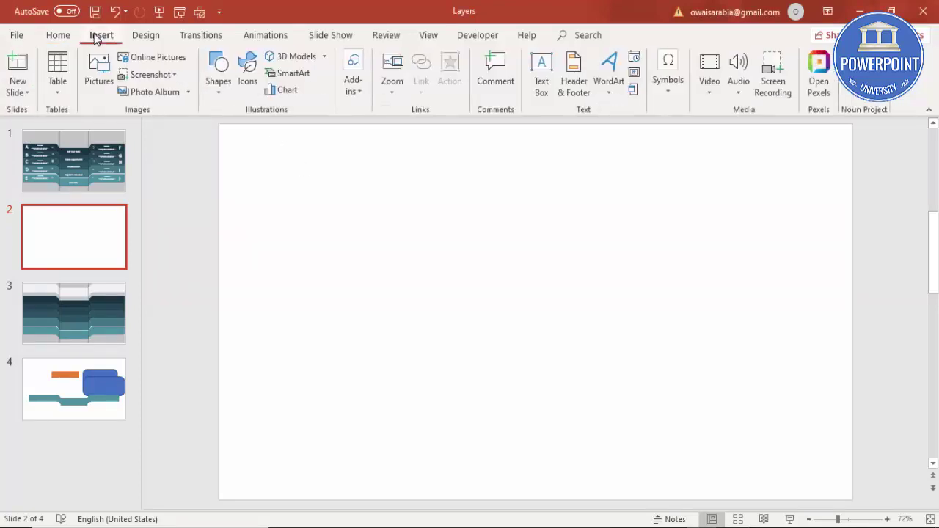
click(218, 73)
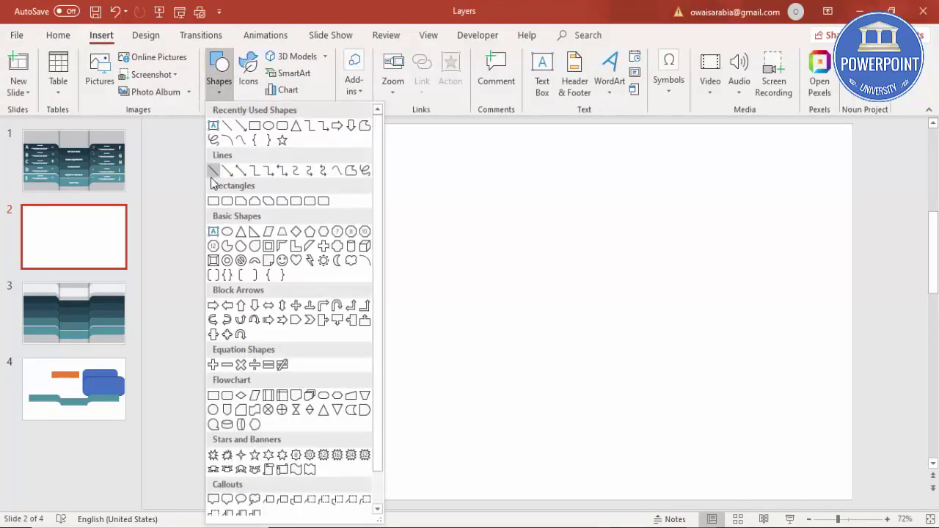
click(213, 199)
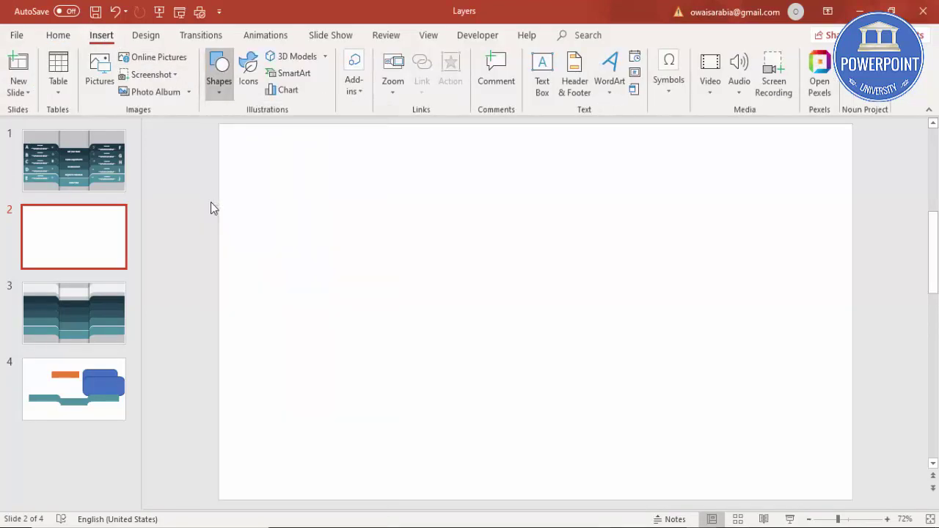
click(501, 311)
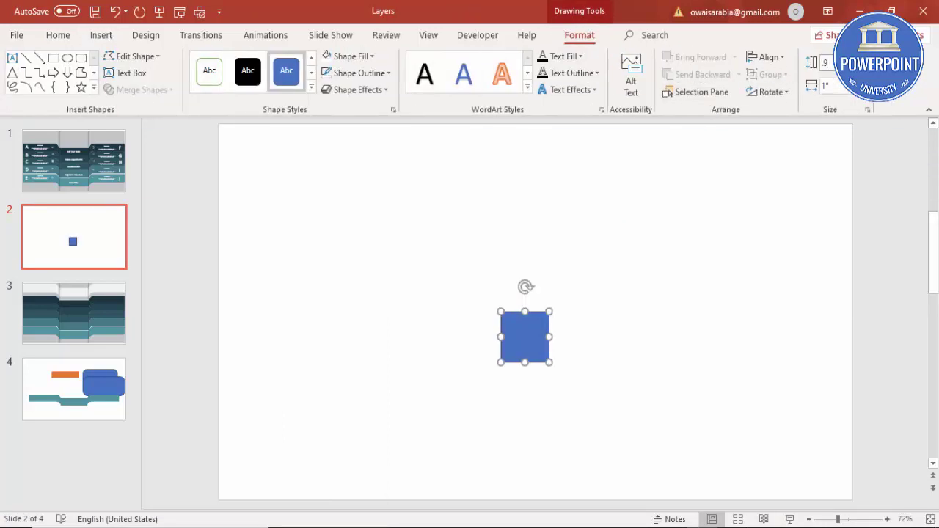
key(Tab)
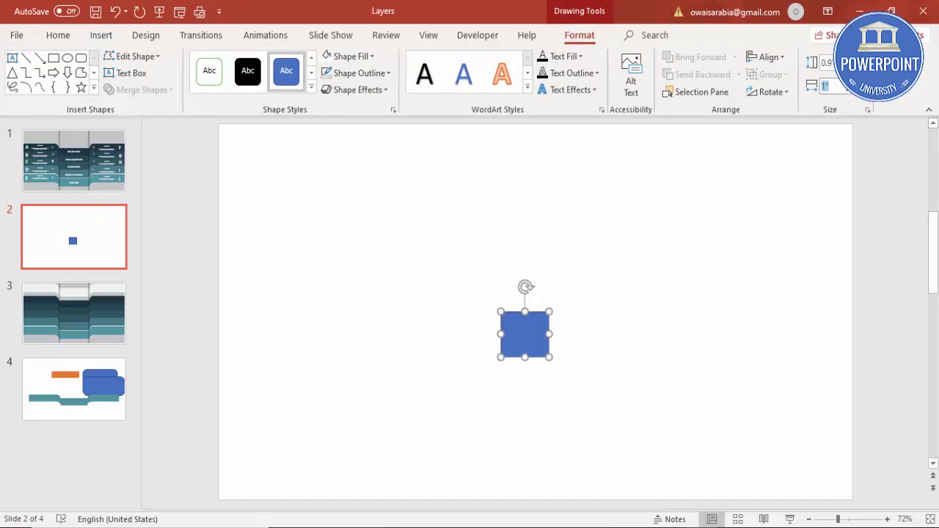
text(3.6)
key(Return)
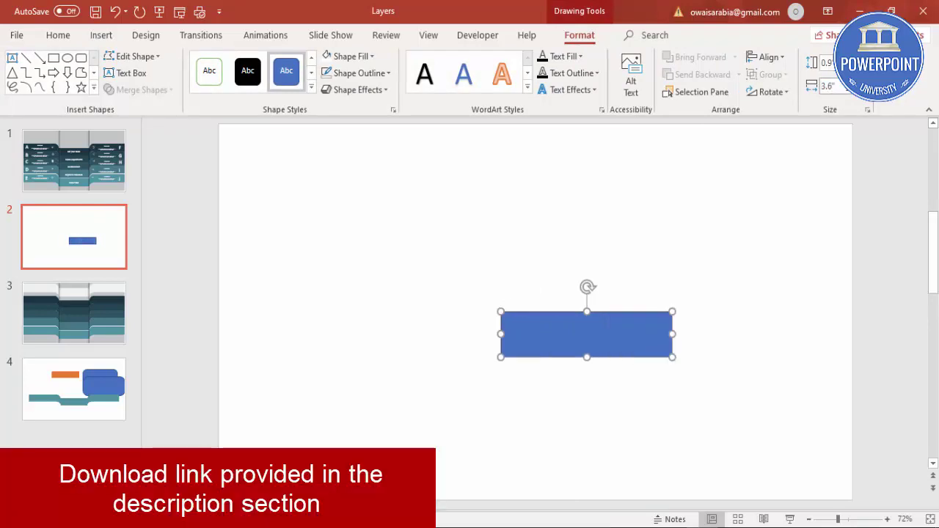
Remove the rectangle's outline and centre it horizontally on the slide
click(382, 74)
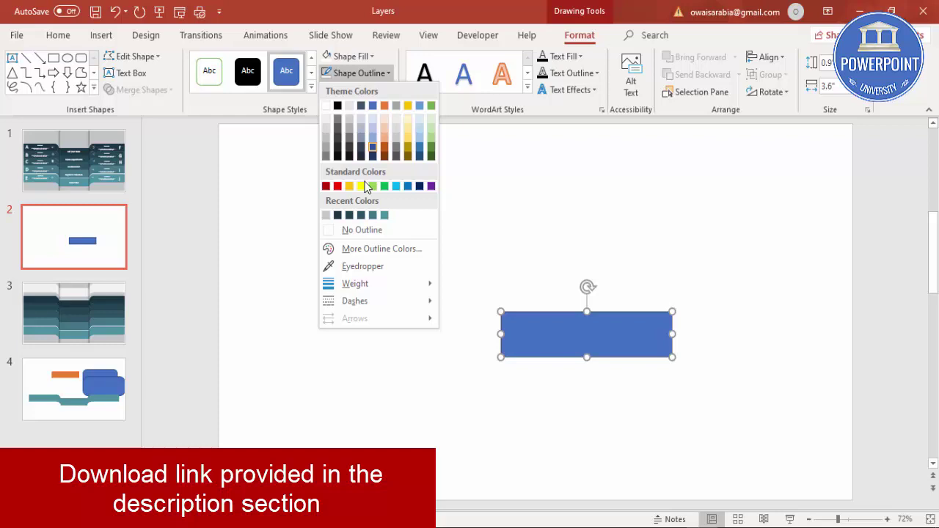
click(365, 231)
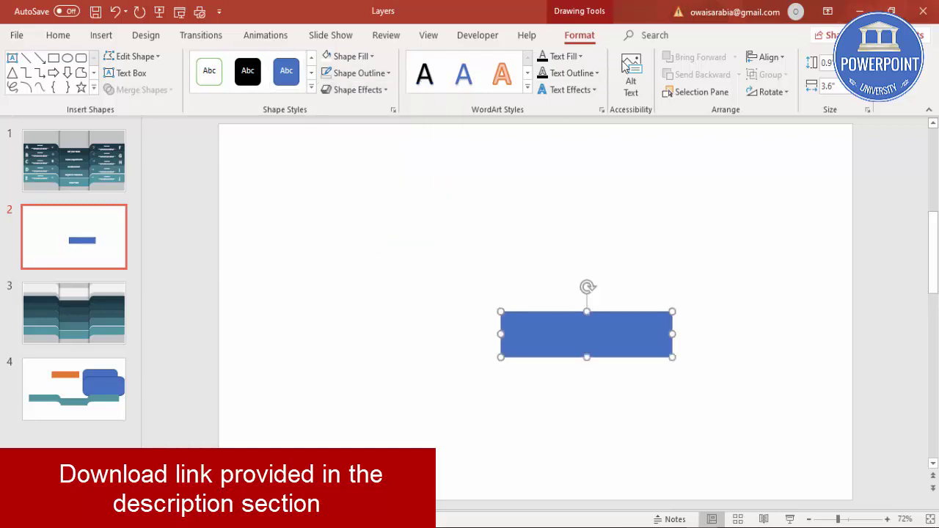
click(766, 56)
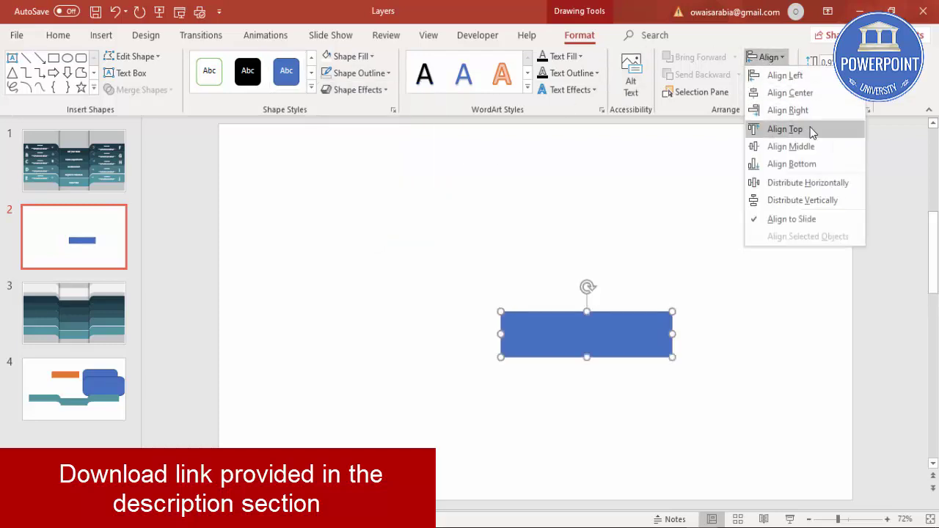
click(814, 94)
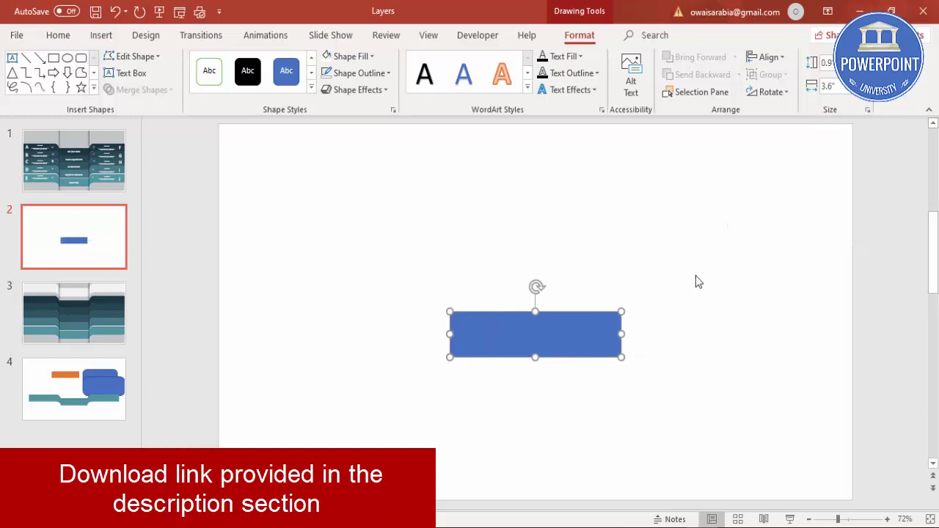
click(650, 342)
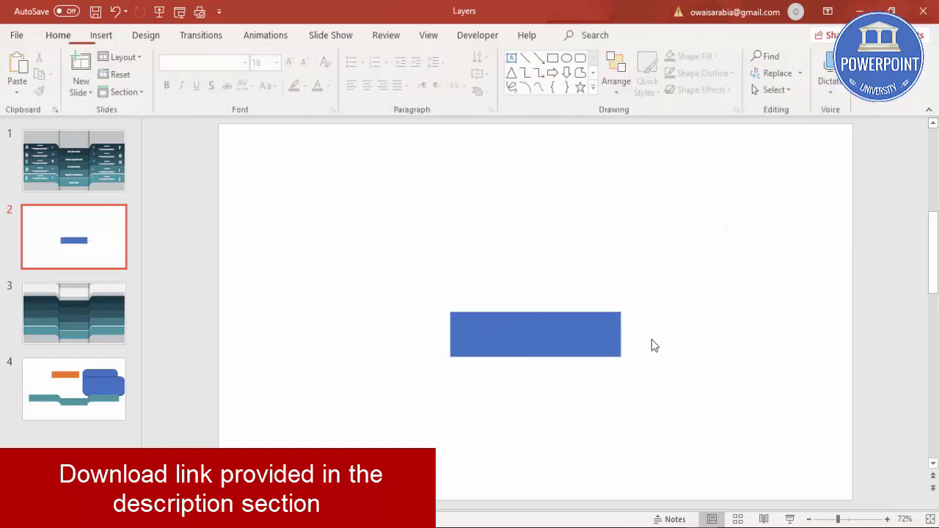
click(103, 35)
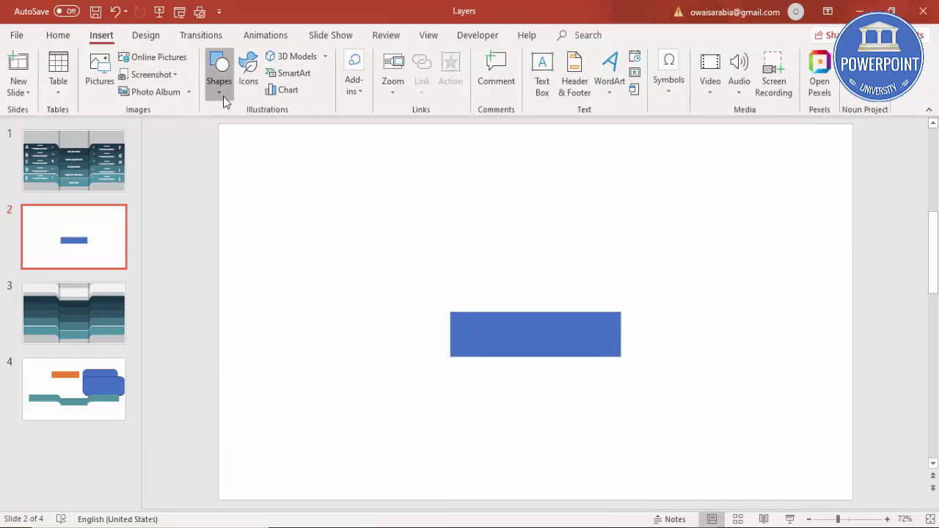
Draw a large rounded rectangle at the slide's top right with a recently used outline colour
click(223, 96)
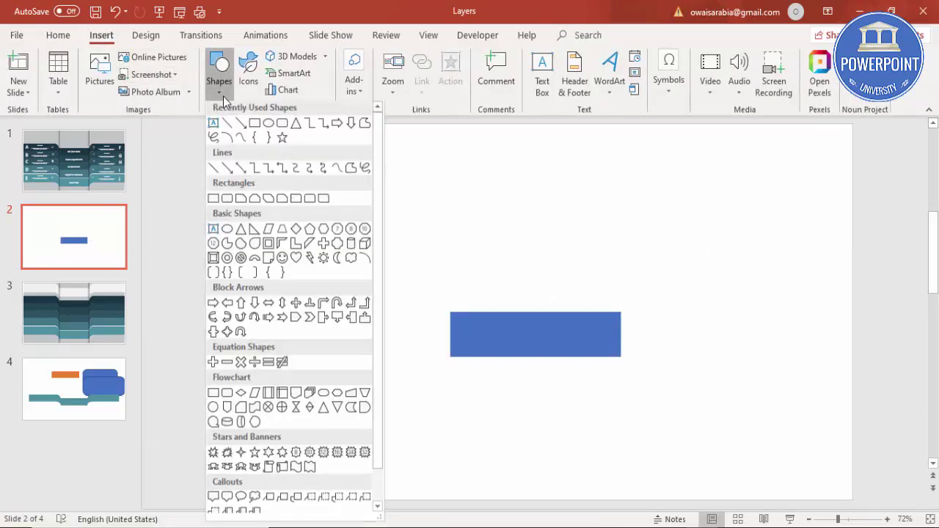
click(228, 201)
mouse_move(601, 160)
mouse_down()
mouse_move(773, 268)
mouse_move(825, 278)
mouse_up()
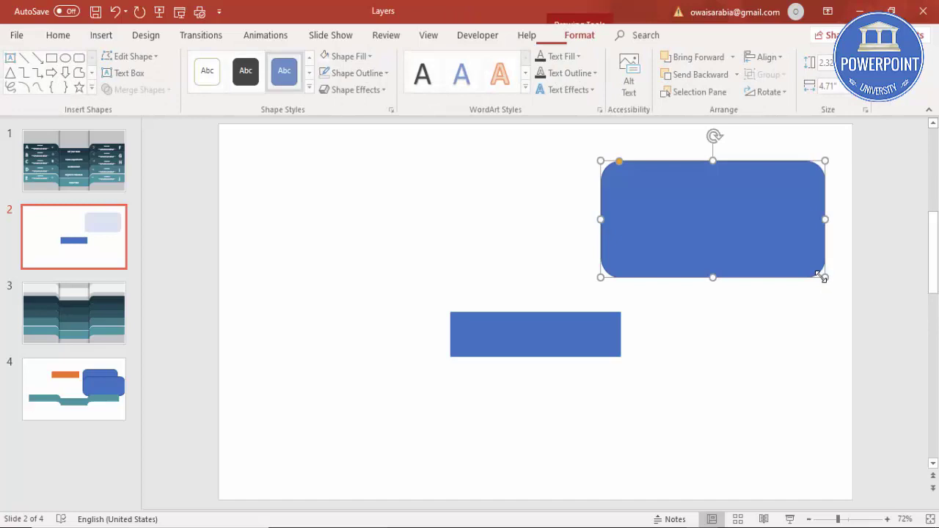
click(372, 73)
click(373, 219)
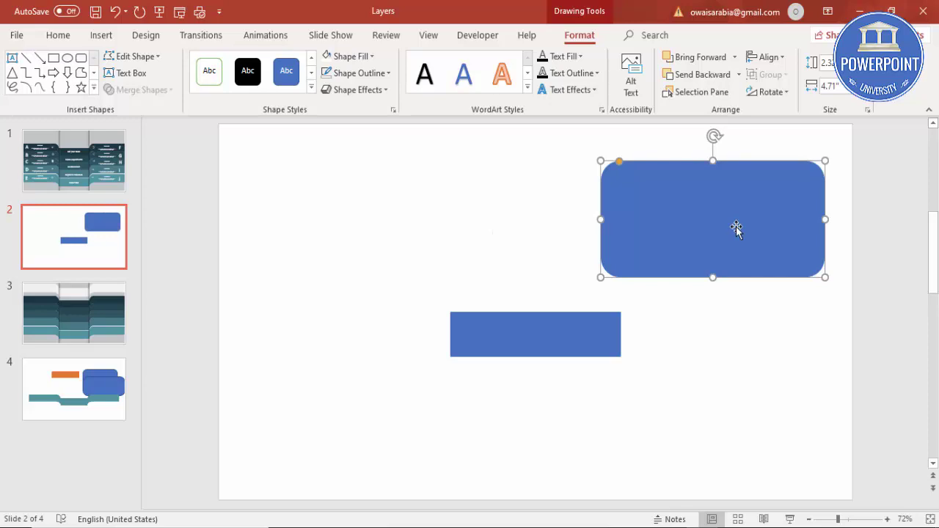
Duplicate the rounded rectangle lower down, fill it light grey, and align its left edge with the blue shape
drag(736, 229, 751, 283)
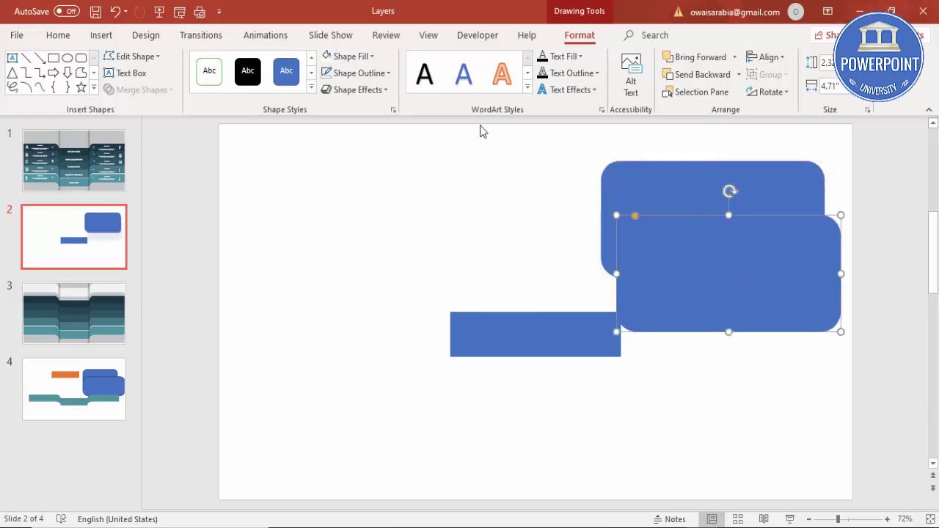
click(352, 57)
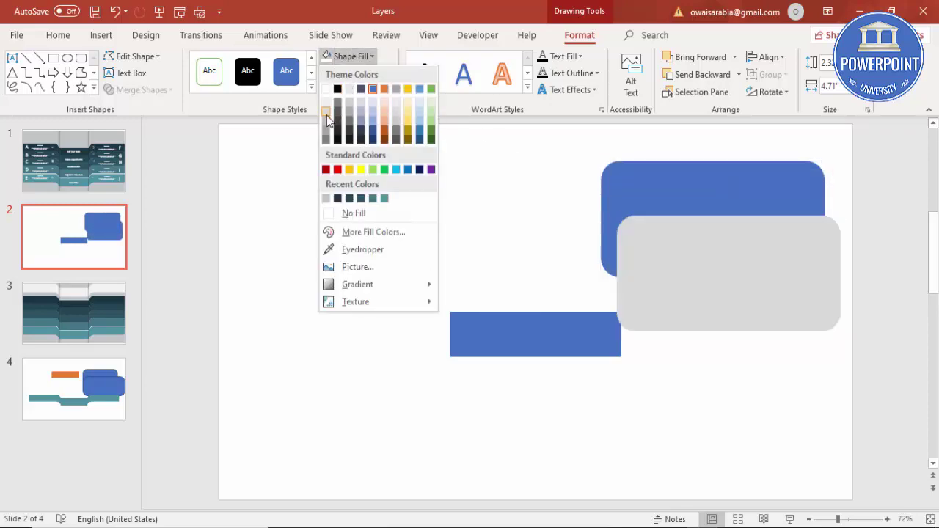
click(327, 115)
drag(681, 266, 667, 250)
Copy the blue rectangle up beside the rounded shape, fill it dark grey, and top-align it
click(531, 330)
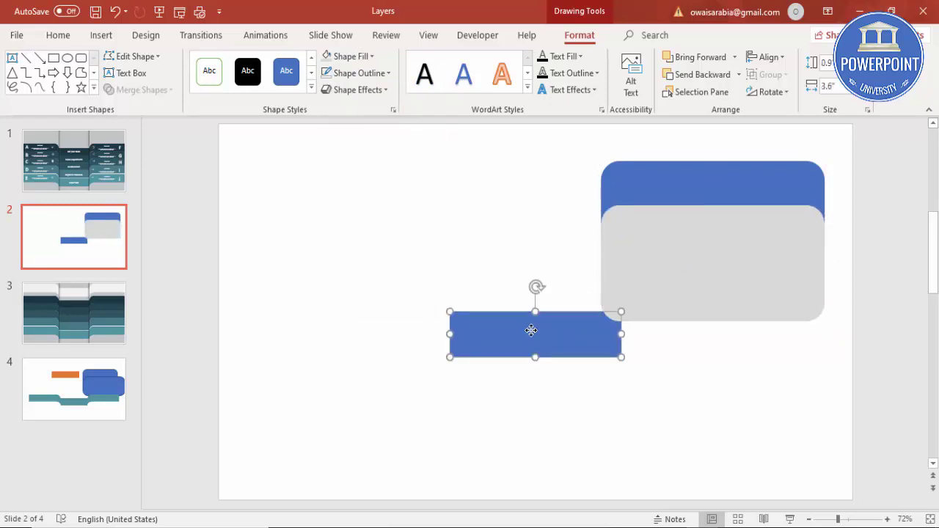
ctrl+drag(531, 330, 578, 176)
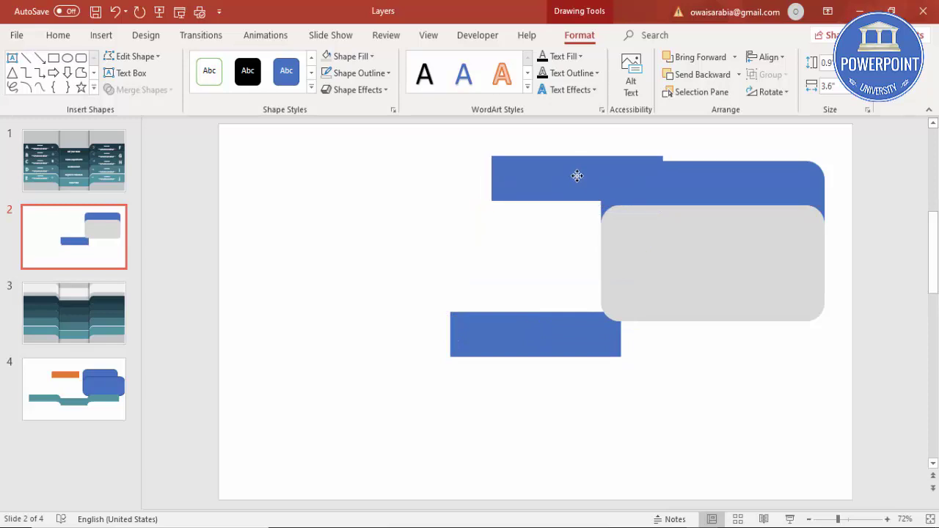
click(350, 56)
click(349, 132)
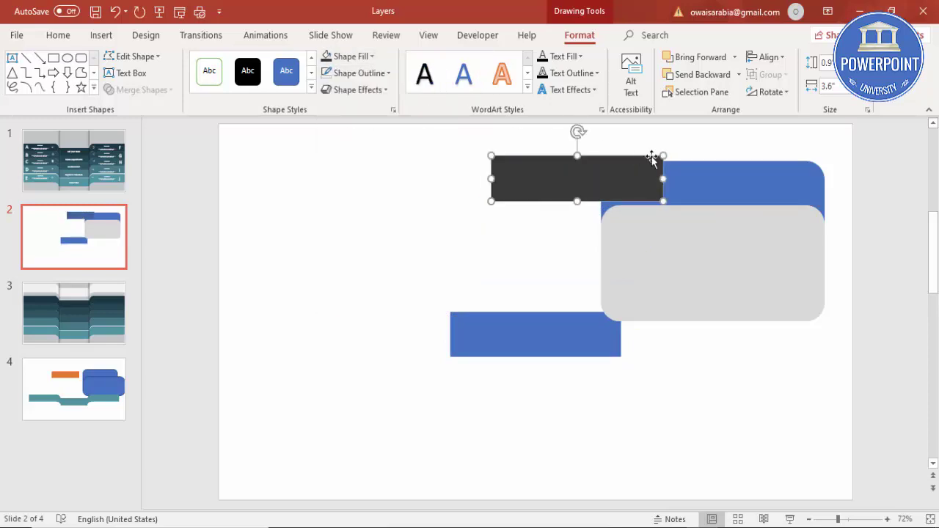
drag(635, 176, 634, 179)
Move the dark bar further left, then shift the grey rounded shape left and widen it rightward
click(672, 226)
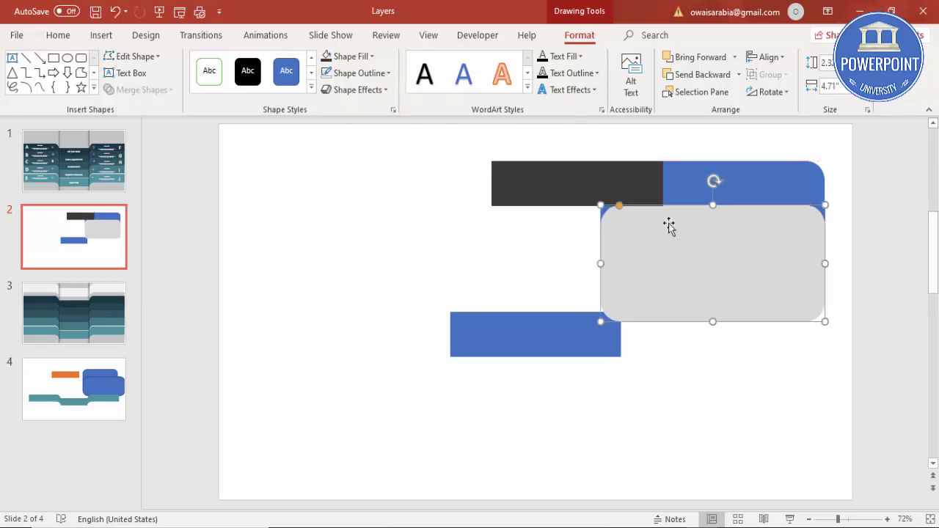
drag(577, 181, 422, 180)
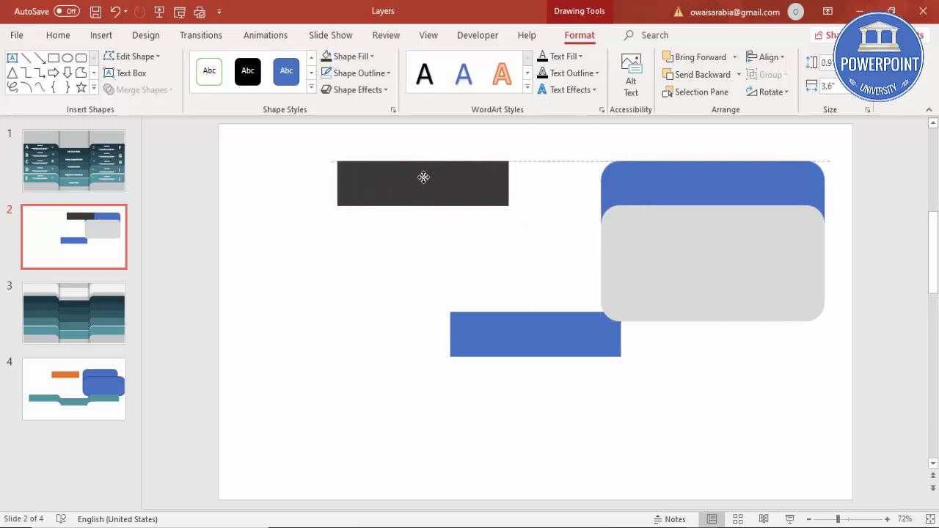
drag(621, 252, 593, 260)
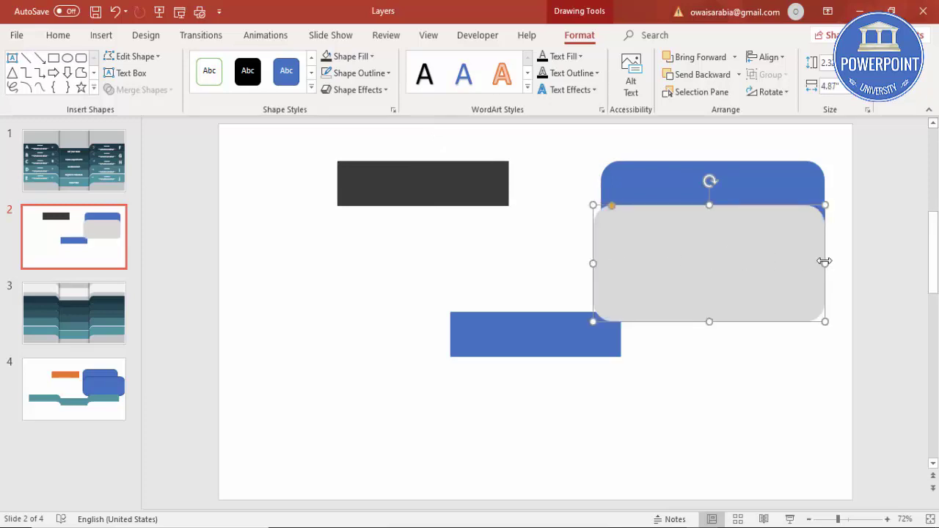
drag(827, 261, 847, 262)
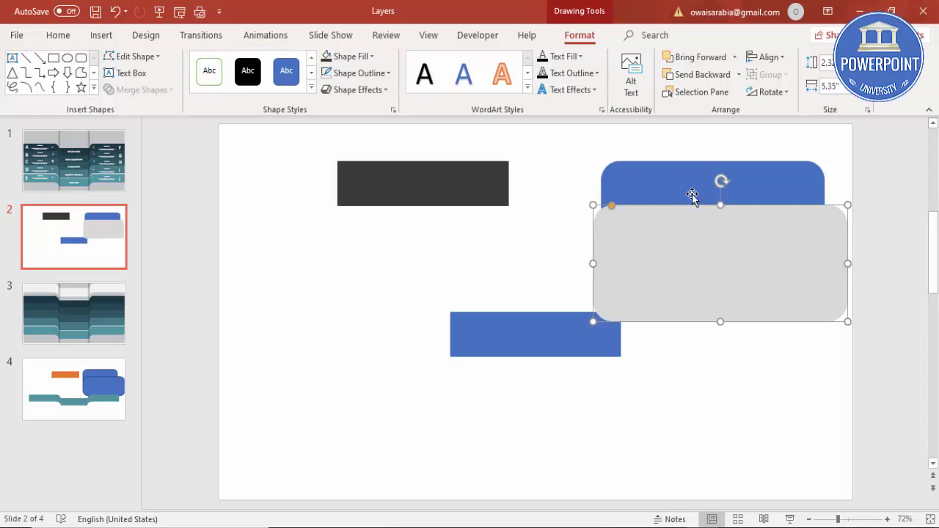
Subtract the grey rounded shape from the blue one using Merge Shapes
click(650, 181)
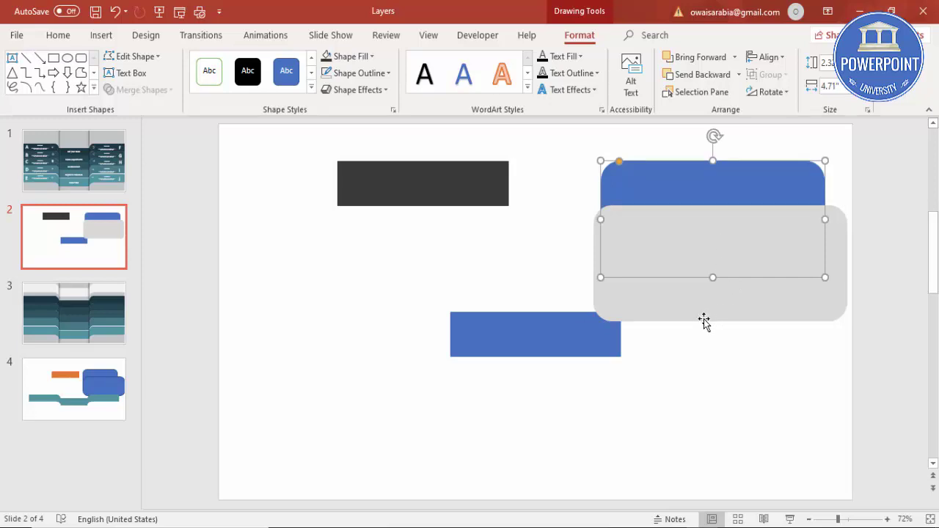
shift+click(641, 312)
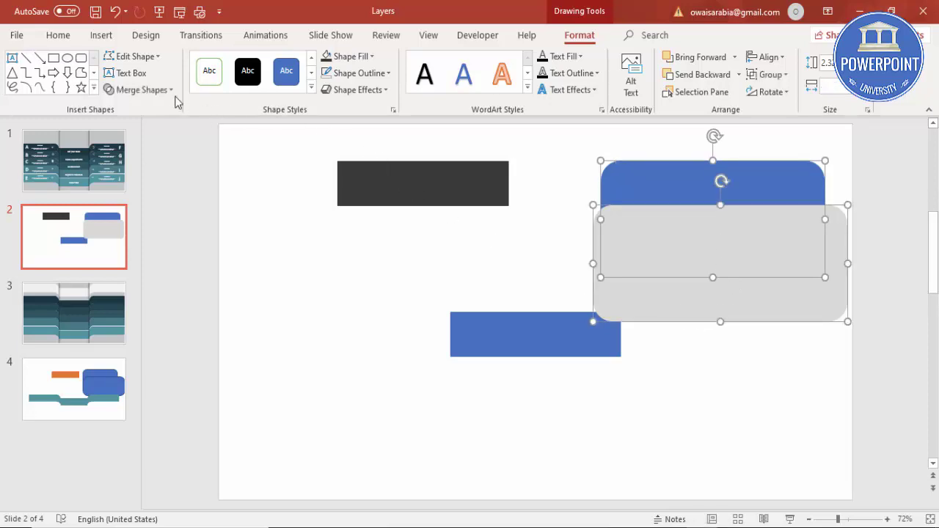
click(147, 91)
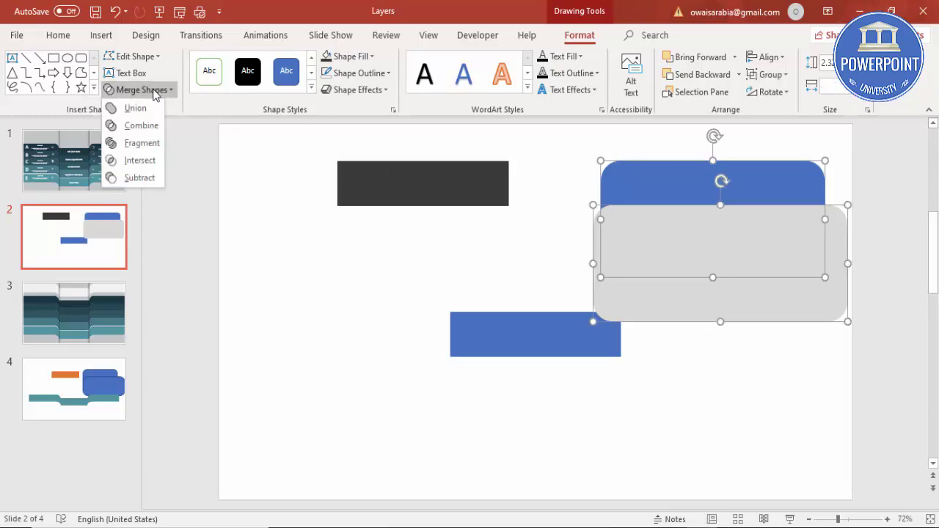
click(139, 177)
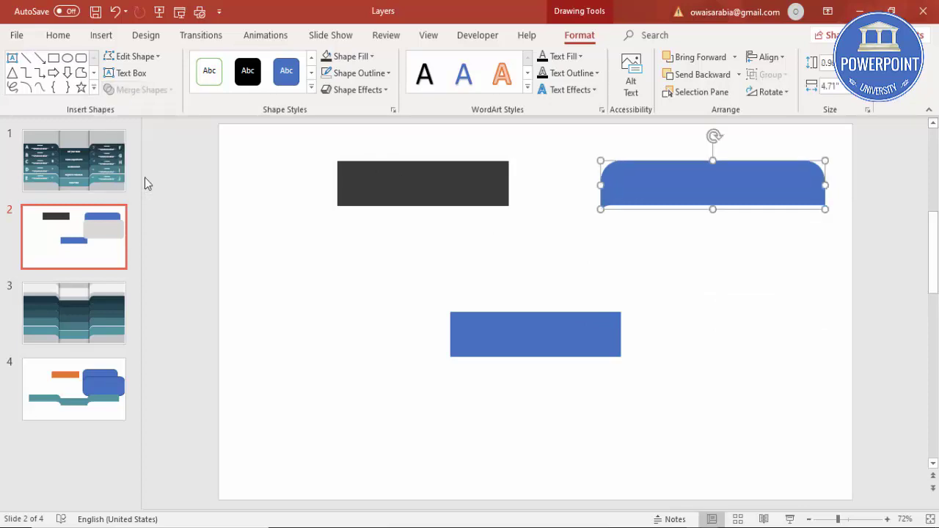
click(670, 278)
Move the blue tab down so its left edge meets the lower rectangle's right end
drag(676, 185, 694, 310)
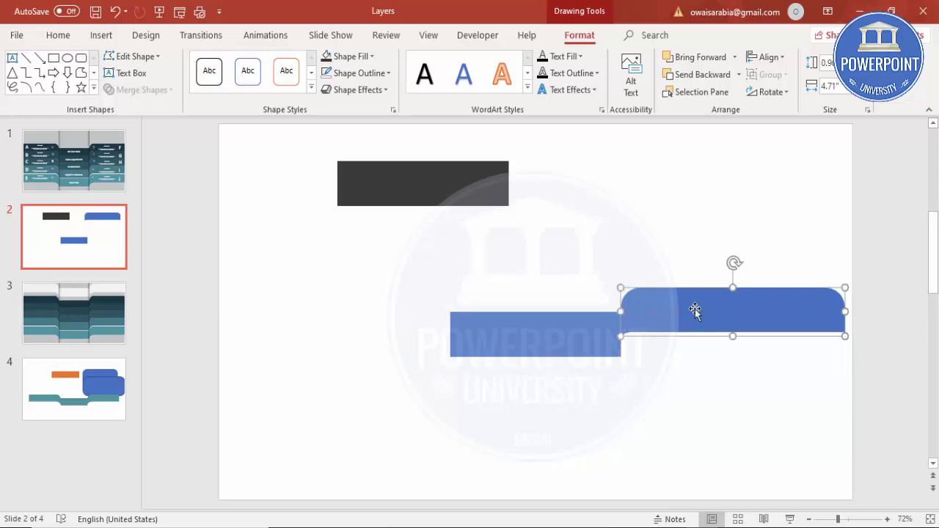
click(770, 257)
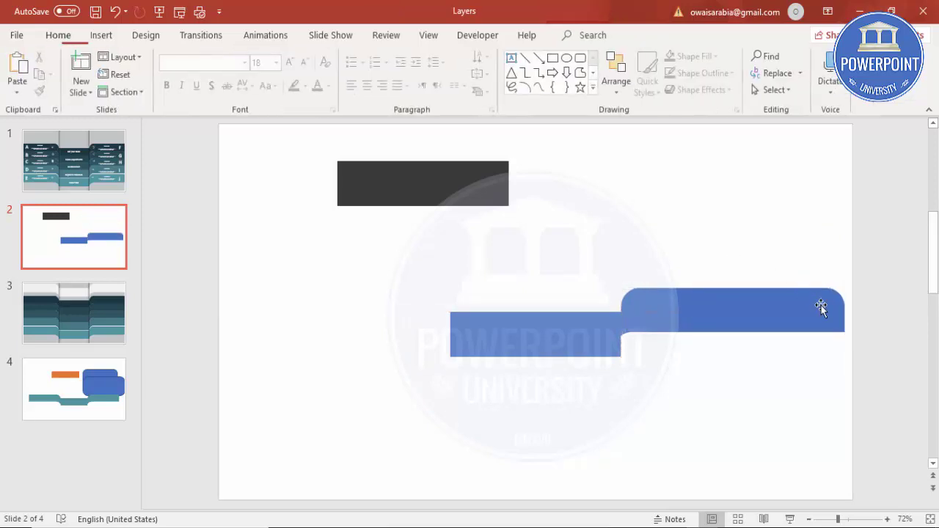
click(98, 36)
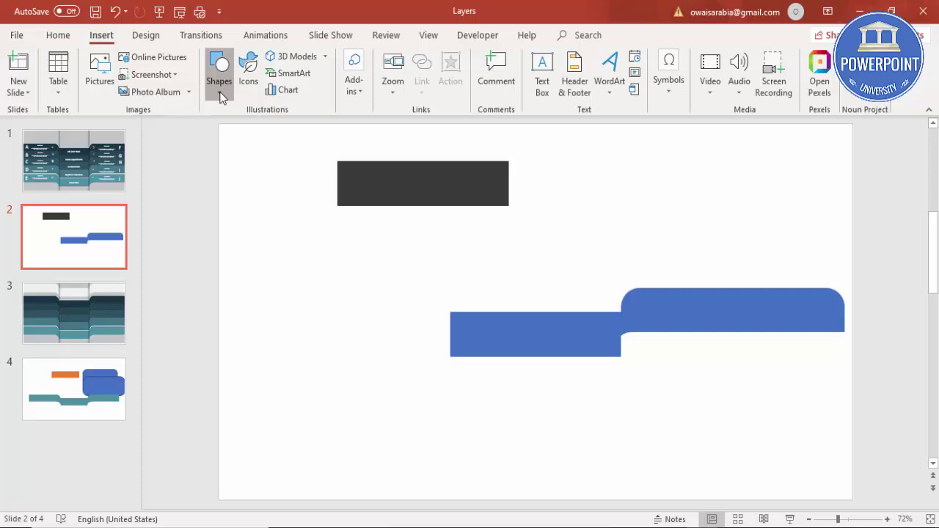
Cut the tab's right end square by subtracting a rectangle drawn over it
click(224, 94)
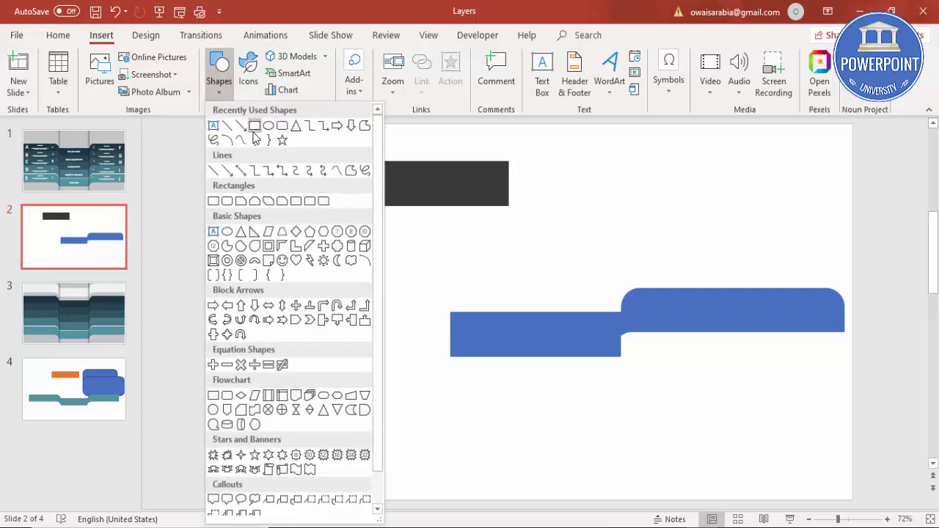
click(214, 201)
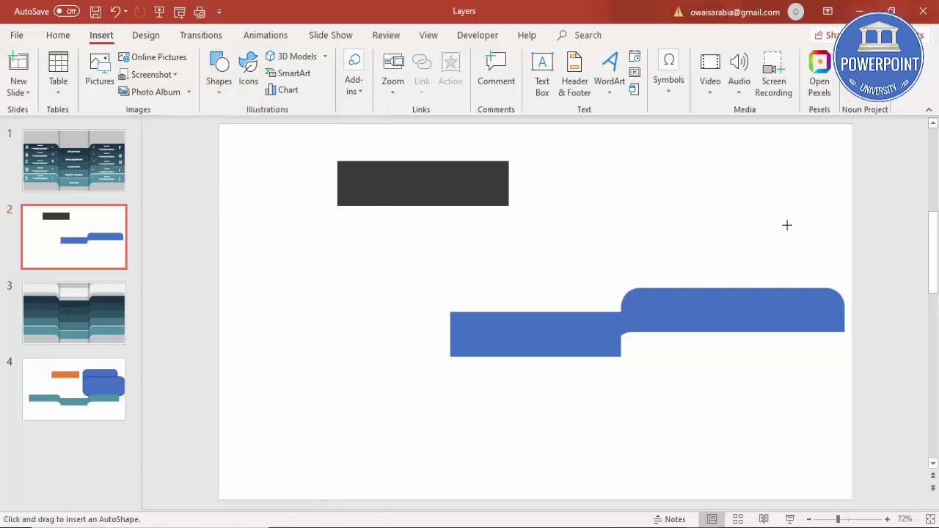
drag(829, 263, 875, 365)
drag(853, 331, 844, 330)
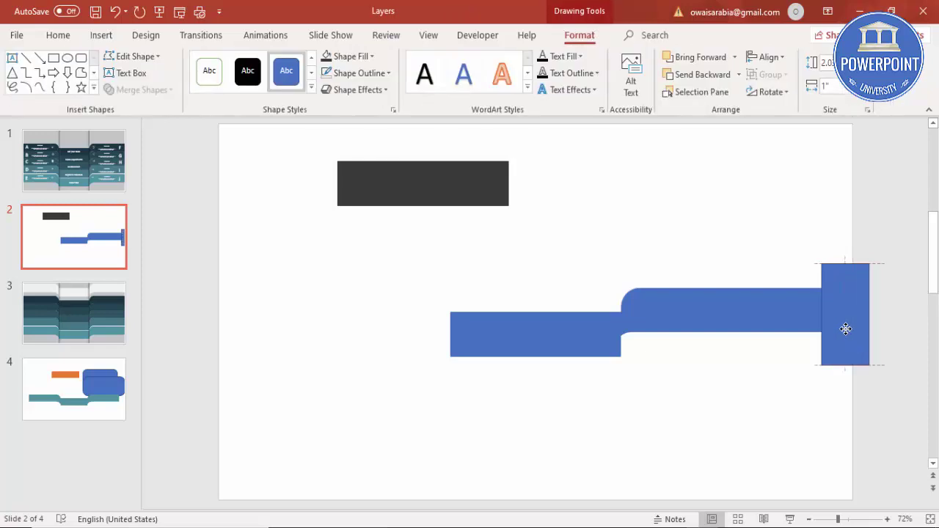
click(811, 320)
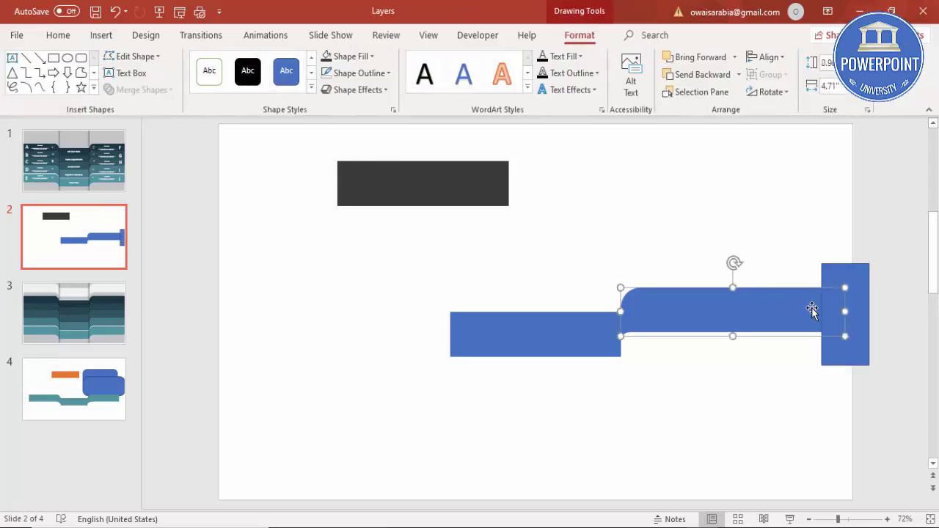
shift+click(841, 274)
click(141, 89)
click(139, 177)
Place a copy of the trimmed tab at the slide's left, higher up
click(708, 350)
click(684, 322)
drag(684, 322, 312, 300)
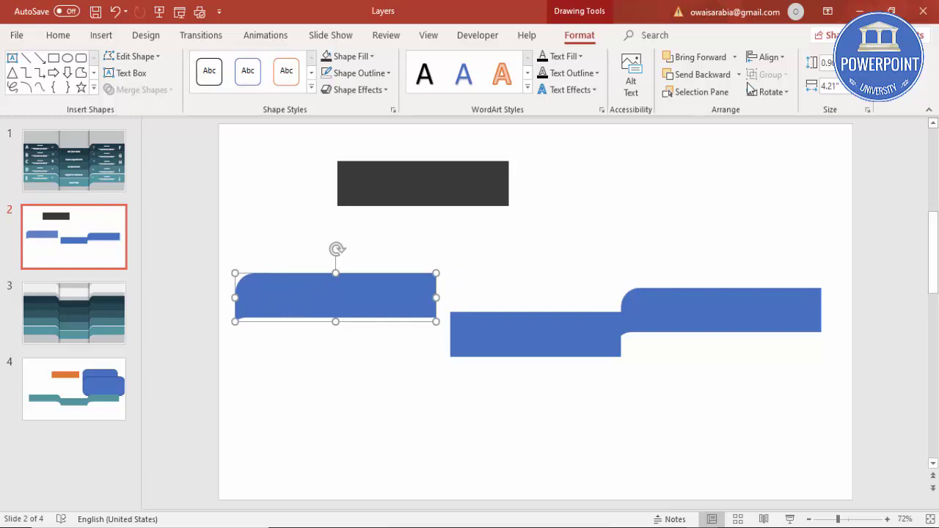
Flip the left tab copy horizontally and butt it against the lower rectangle's left end
click(770, 93)
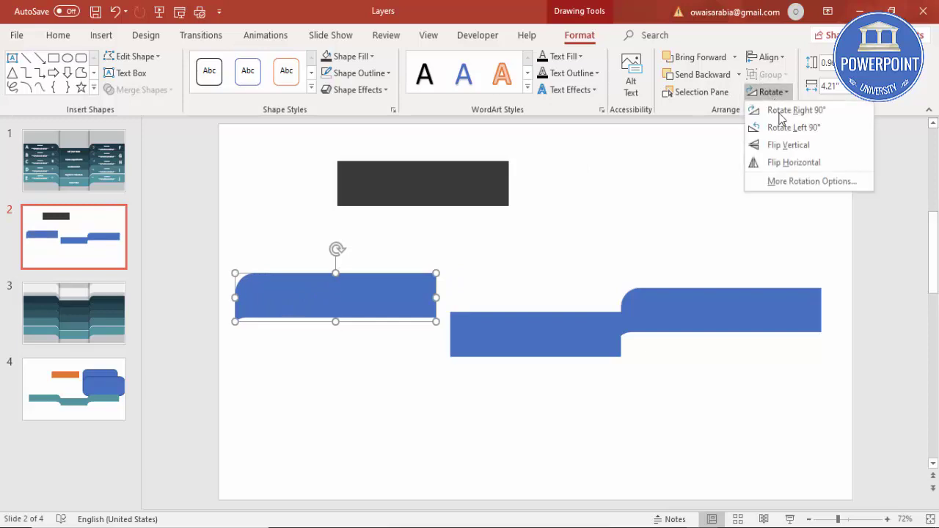
click(789, 162)
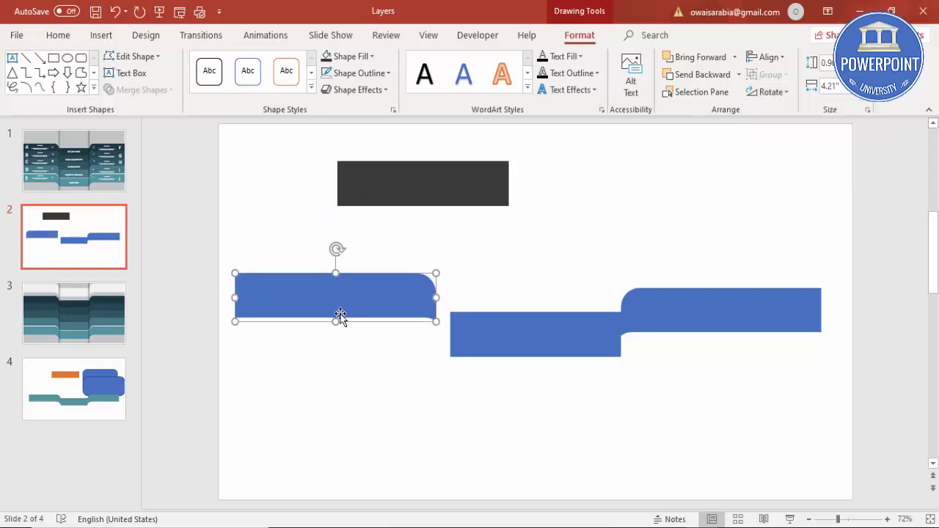
drag(354, 308, 375, 320)
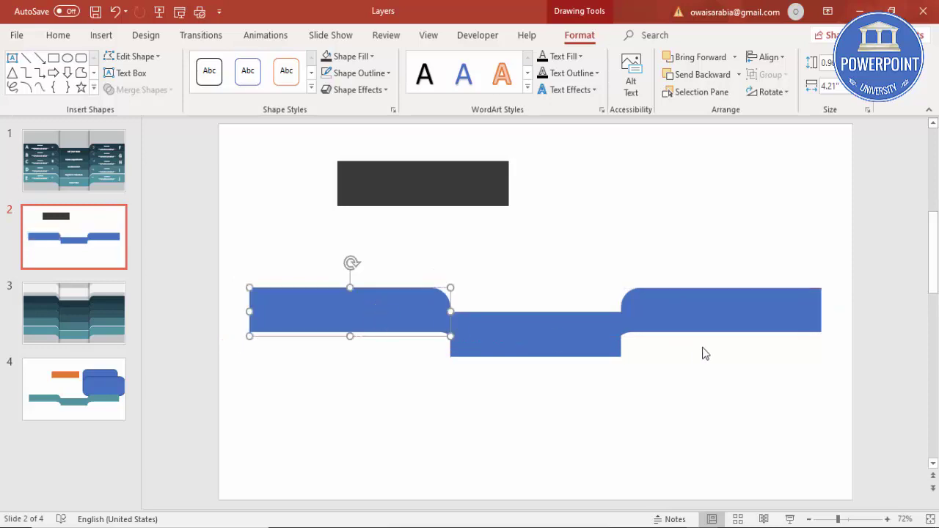
click(684, 377)
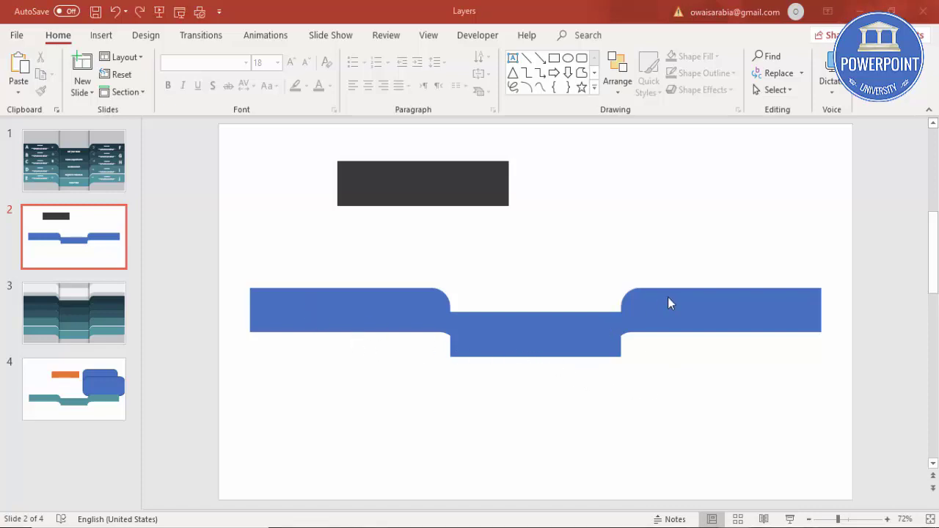
Stretch both outer blue tabs slightly taller
click(688, 296)
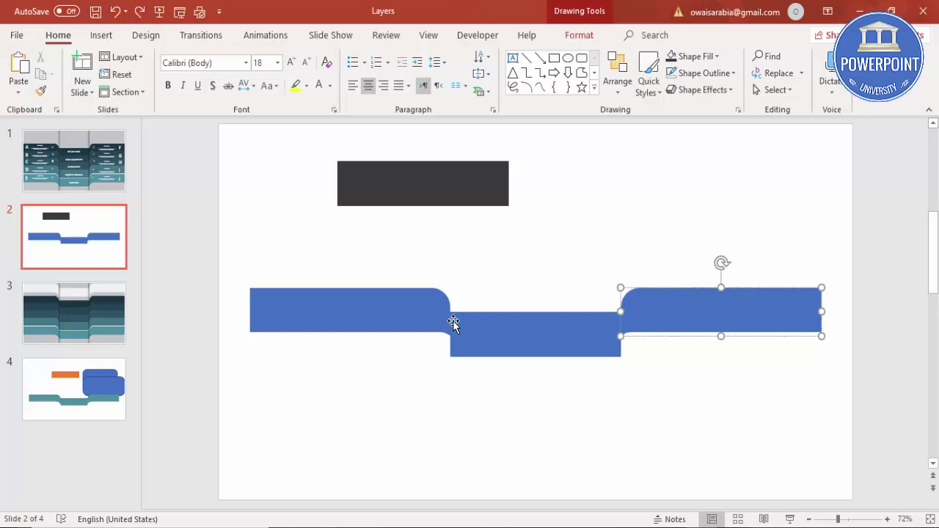
shift+click(418, 320)
drag(723, 334, 720, 342)
click(700, 410)
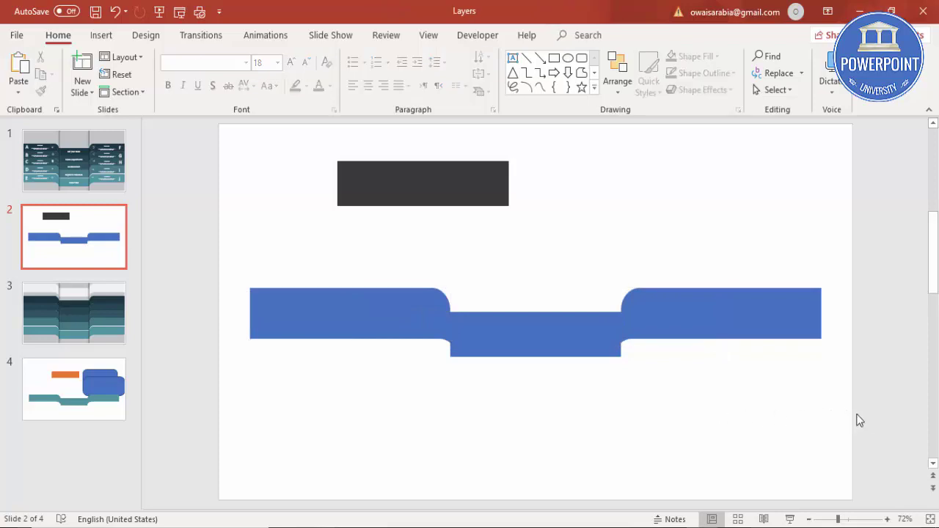
Marquee-select the three blue pieces and unite them with Merge Shapes > Union
drag(880, 418, 176, 264)
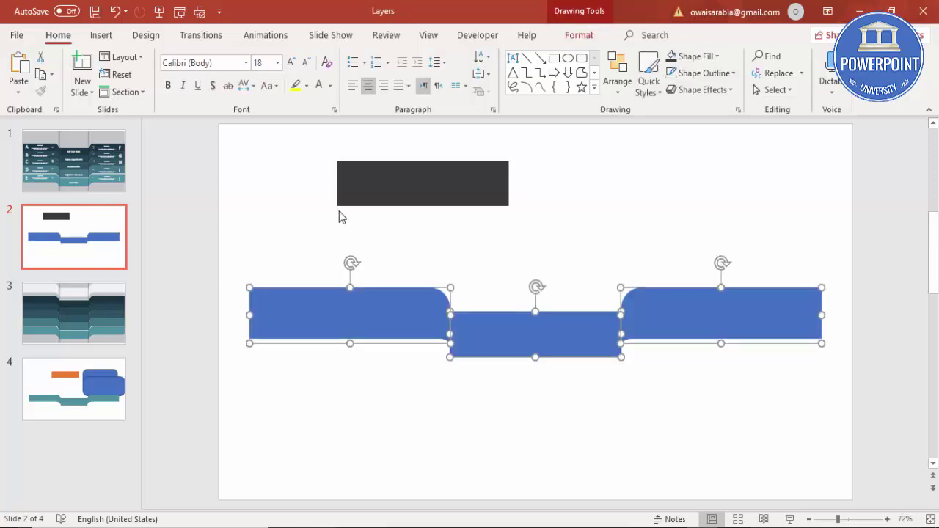
click(574, 34)
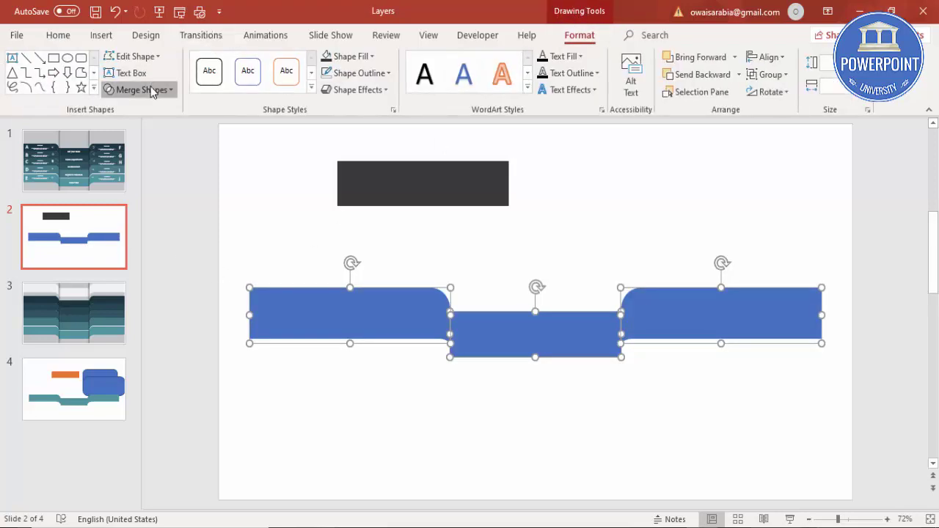
click(152, 90)
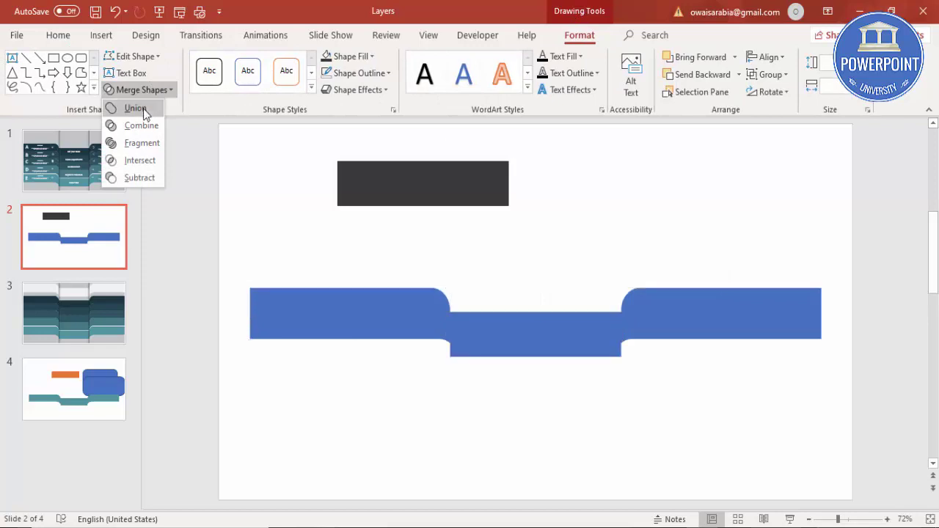
click(144, 110)
Delete the dark rectangle and stretch the merged band across the full 13.33-inch slide width
click(415, 165)
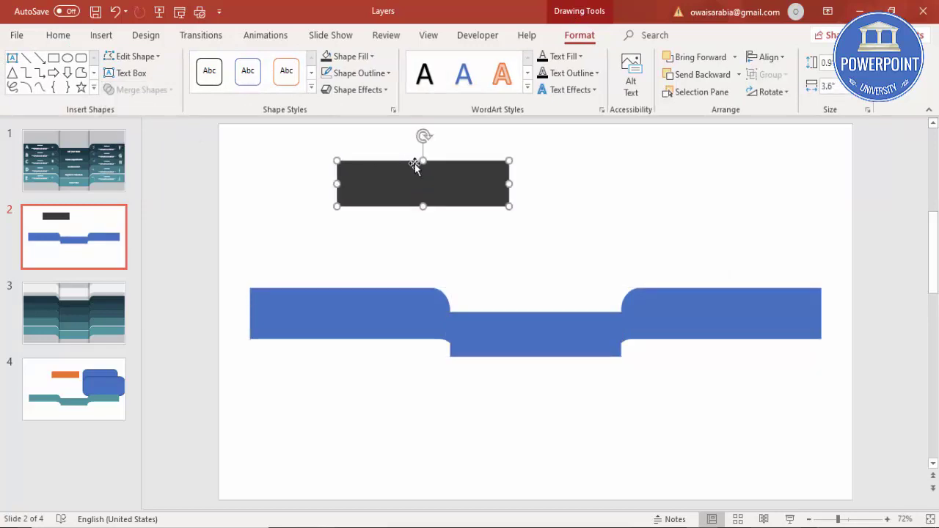
key(Delete)
click(528, 345)
drag(532, 347, 501, 420)
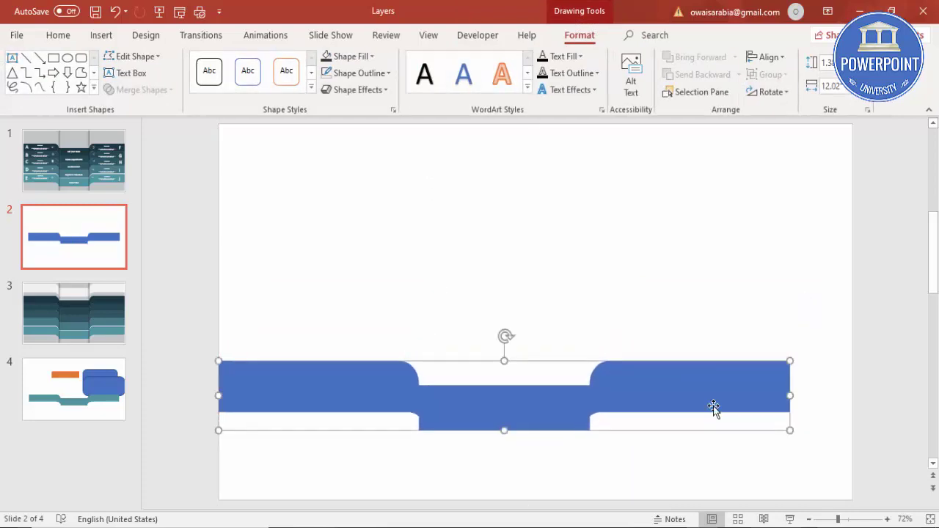
drag(789, 395, 849, 400)
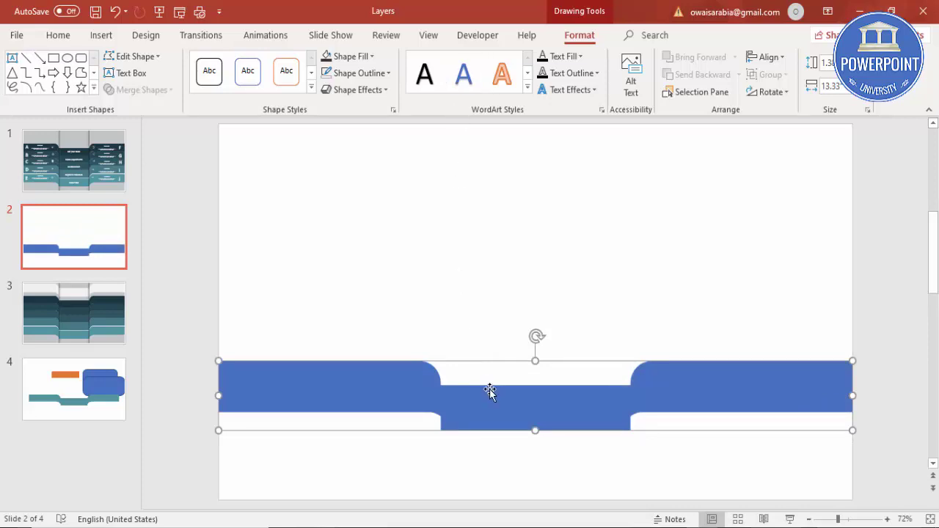
Give slide 2's background a light grey solid fill from the Format pane
right_click(510, 411)
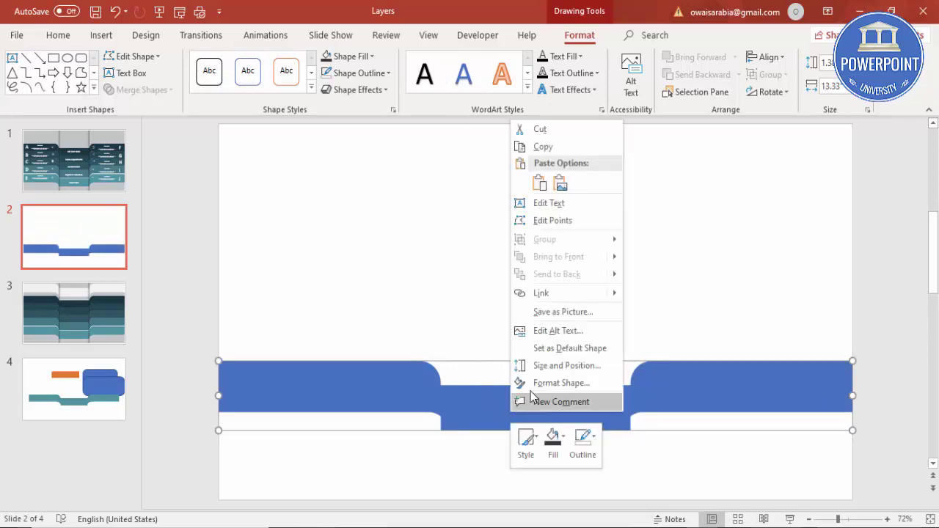
click(593, 382)
click(671, 239)
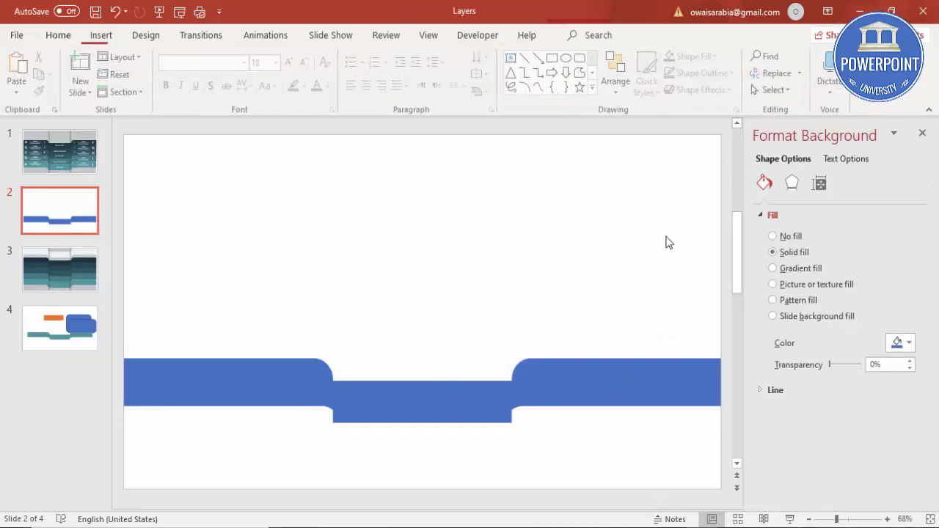
click(899, 308)
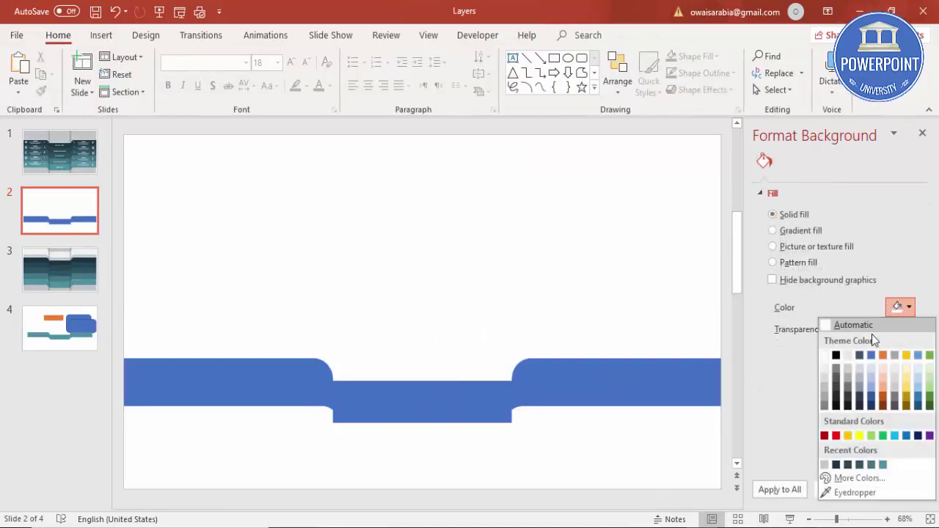
click(824, 465)
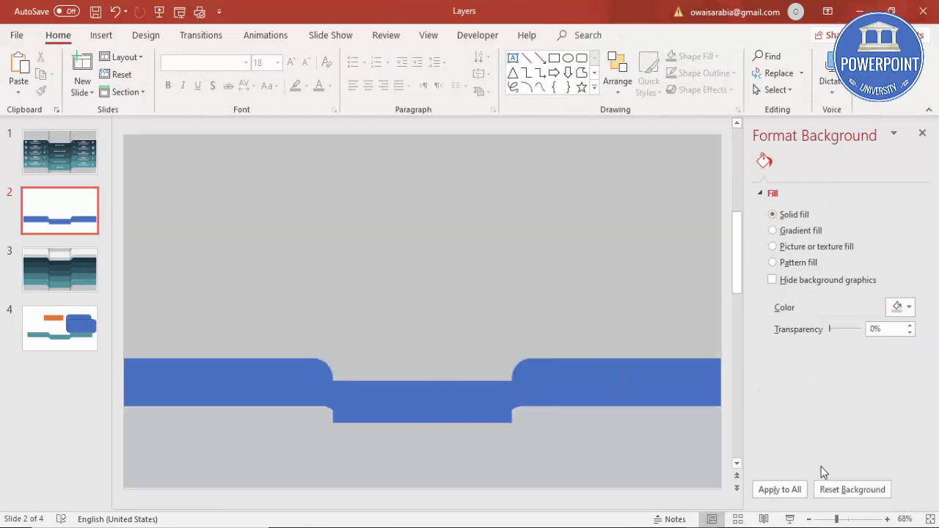
click(614, 382)
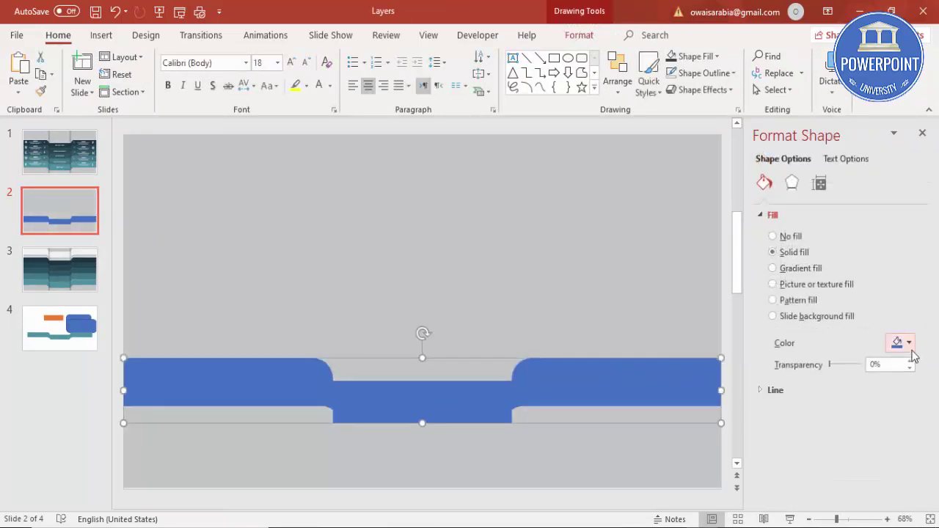
Recolour the band teal, add an Offset: Top shadow, and duplicate it just above
click(910, 344)
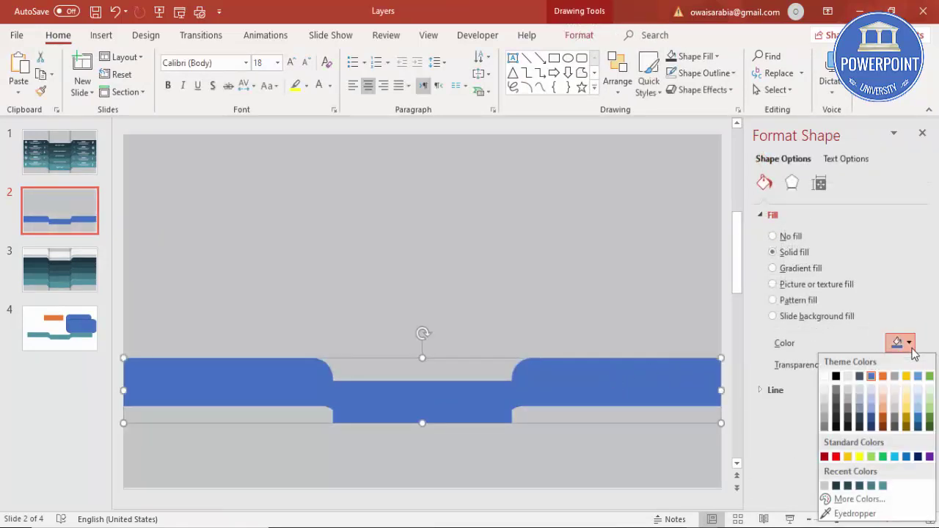
click(882, 486)
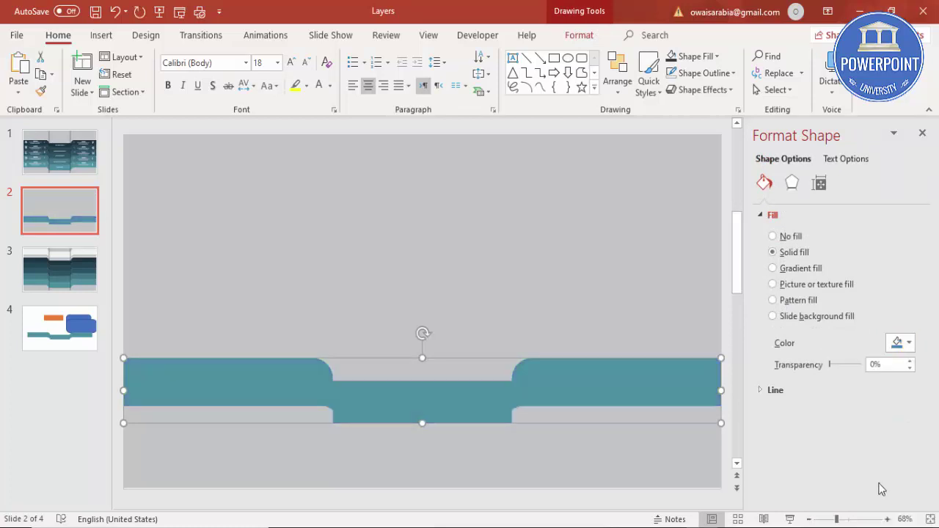
click(791, 184)
click(900, 235)
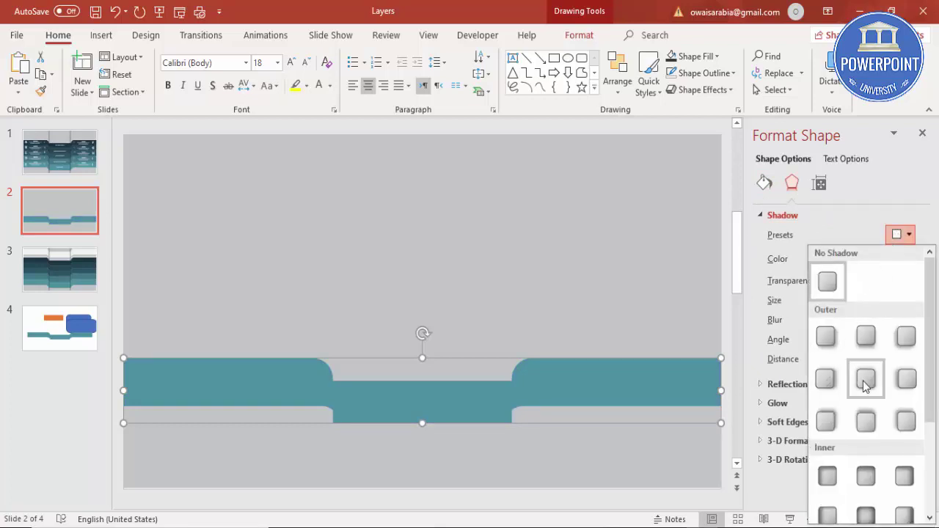
click(863, 433)
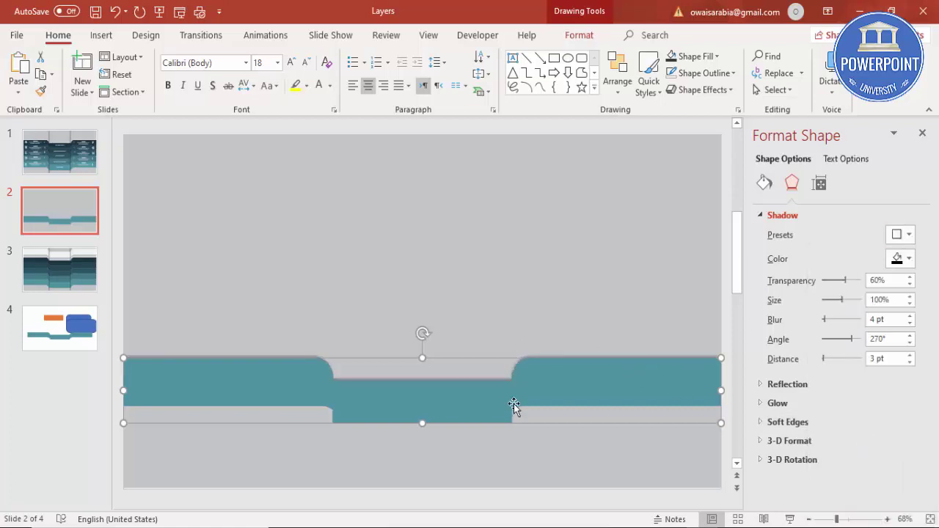
drag(514, 406, 524, 322)
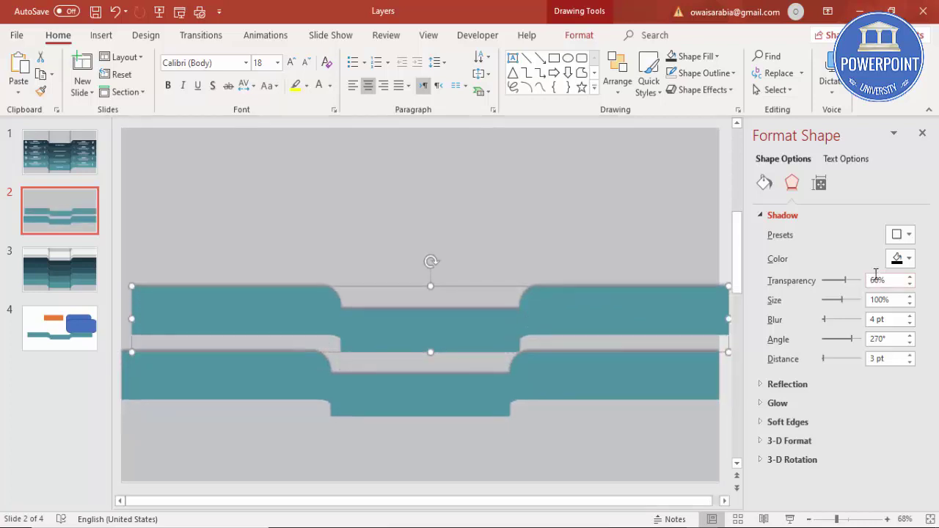
Fill the copied band with Dark Teal and move it down onto the first band
click(765, 183)
click(908, 343)
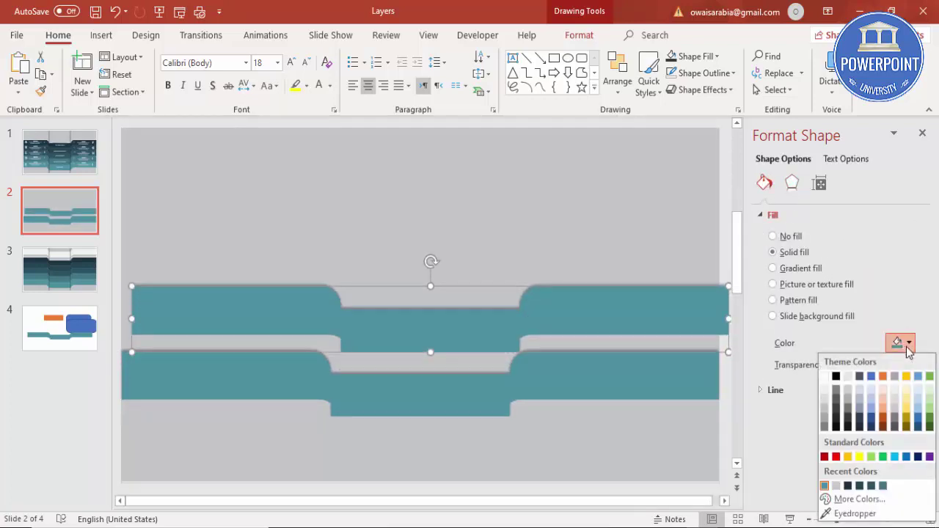
click(882, 486)
drag(449, 328, 438, 380)
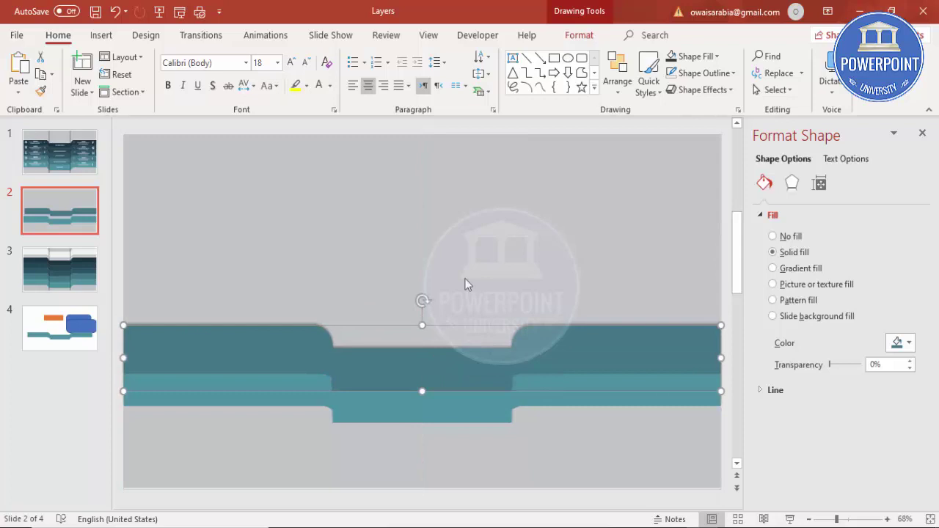
Send the dark copy to the back behind the lighter band, undoing an unwanted nudge
click(579, 35)
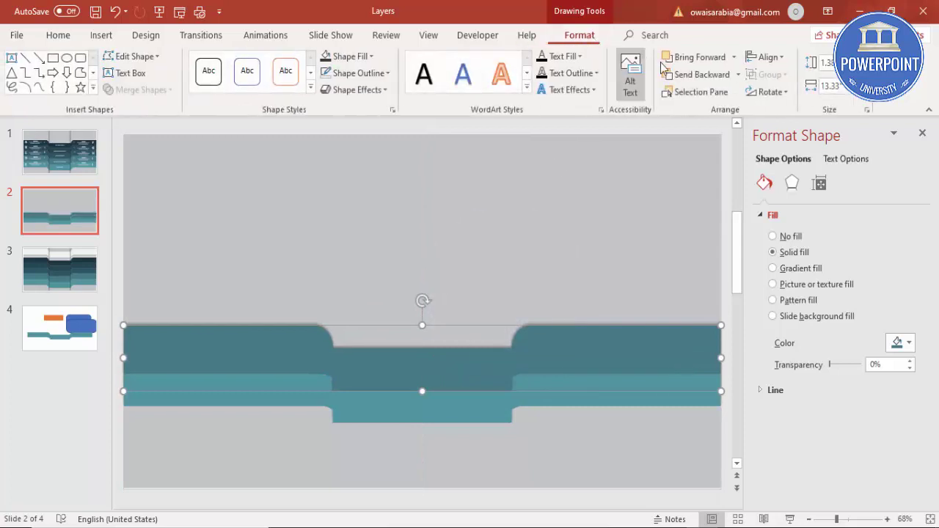
click(738, 74)
click(693, 107)
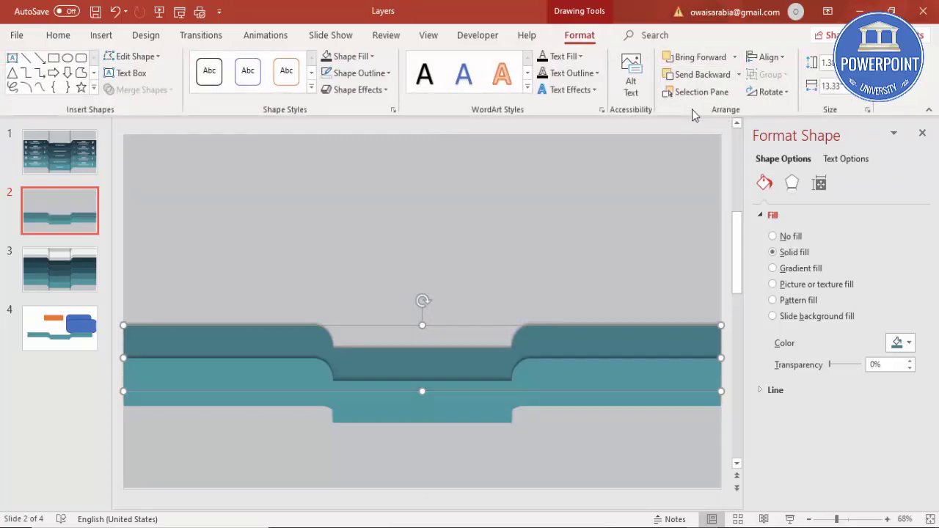
drag(439, 369, 438, 355)
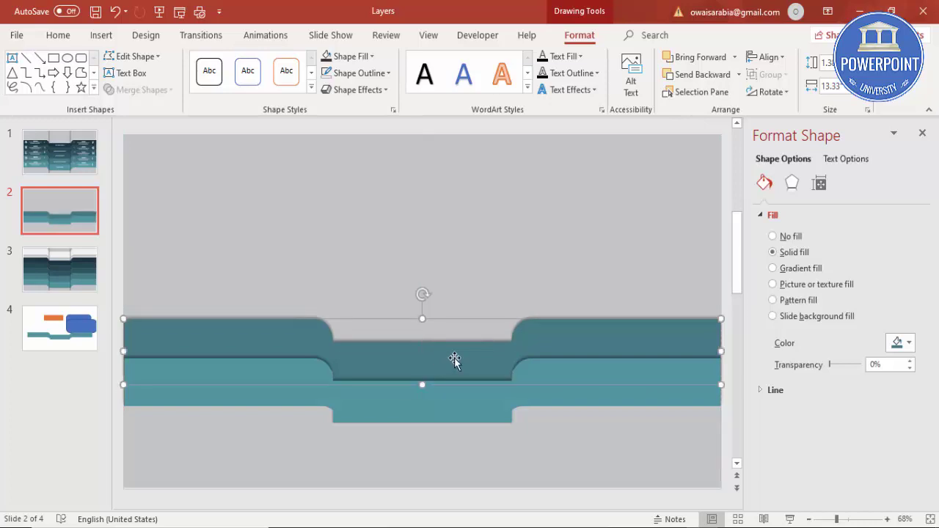
key(ctrl+z)
click(740, 76)
Add further band copies one step higher, sending each new band to the back
click(700, 113)
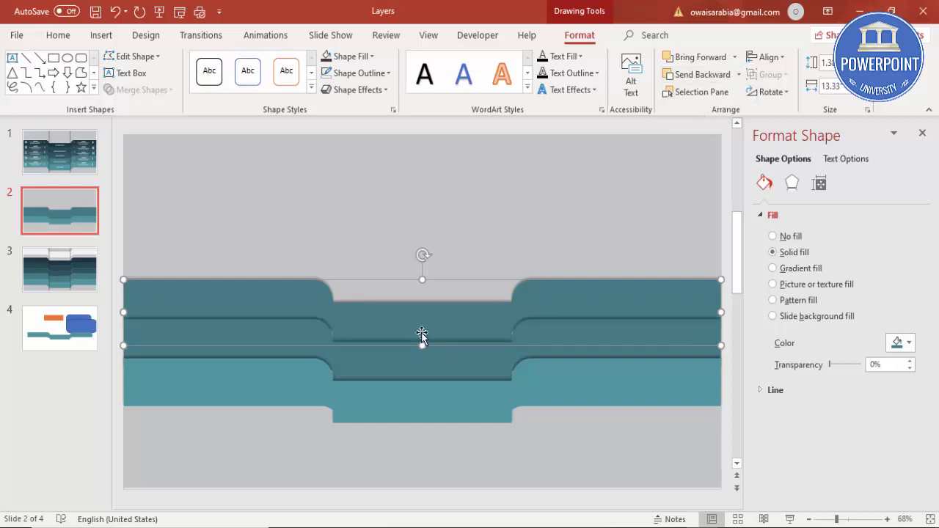
key(ctrl+z)
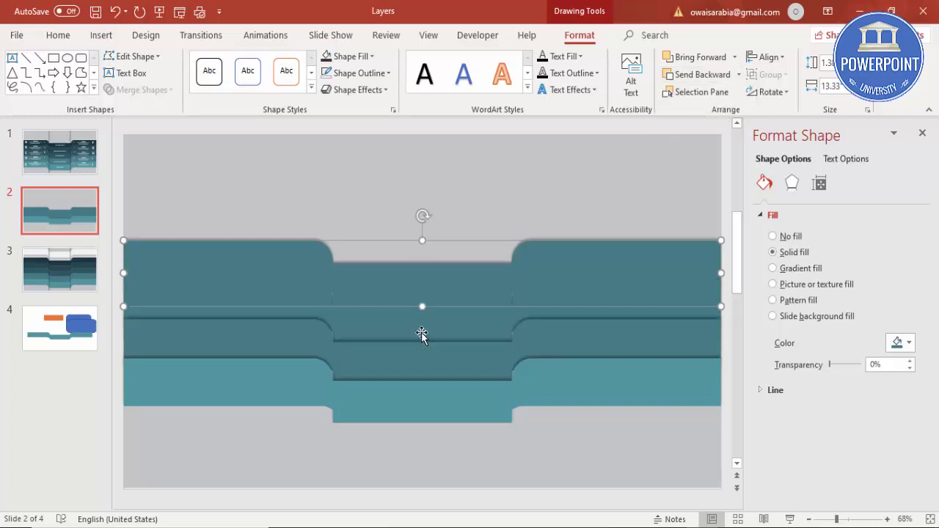
click(738, 74)
click(706, 110)
key(ctrl+z)
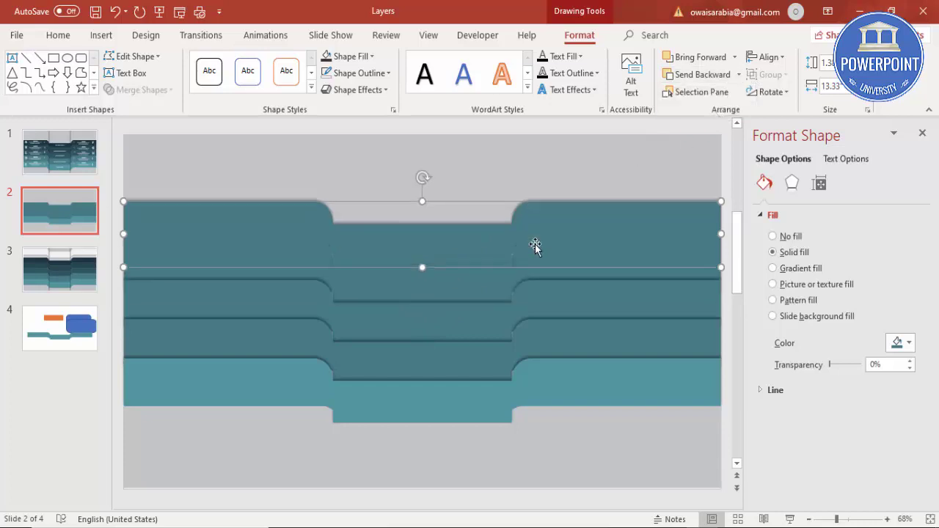
click(738, 74)
click(691, 110)
click(530, 171)
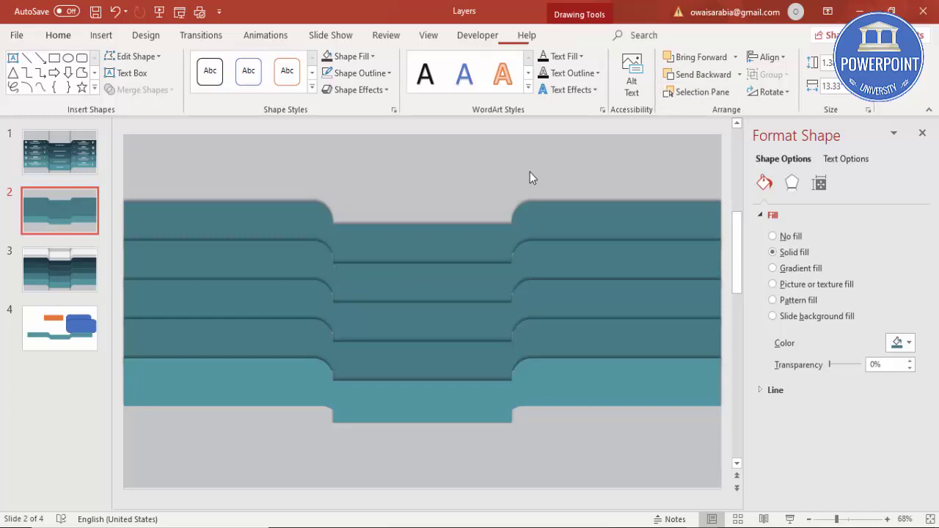
Shade the middle, upper and top bands with progressively darker recent teal fills
click(455, 307)
click(902, 342)
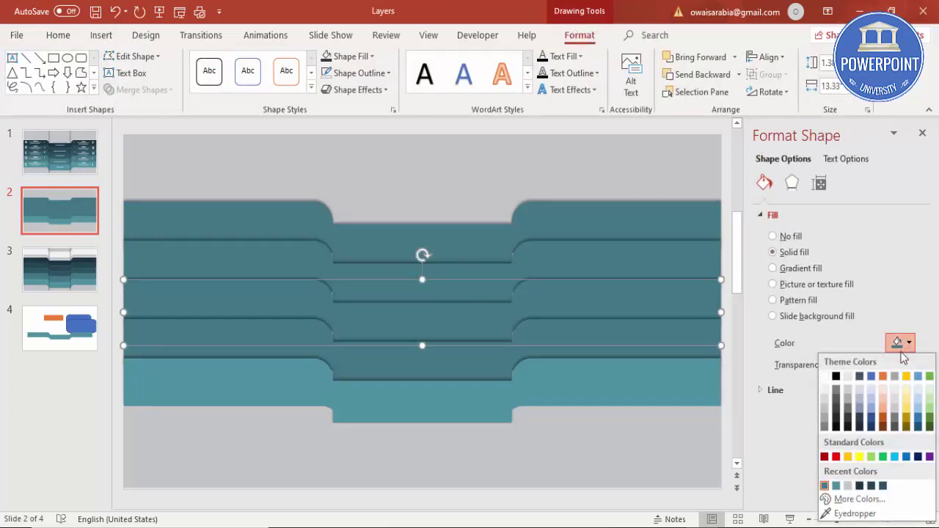
click(884, 486)
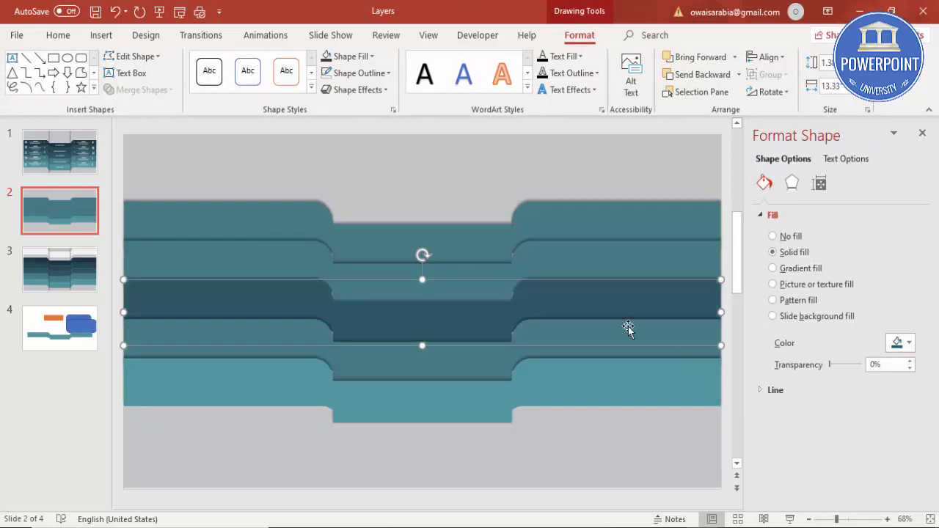
click(589, 274)
click(902, 342)
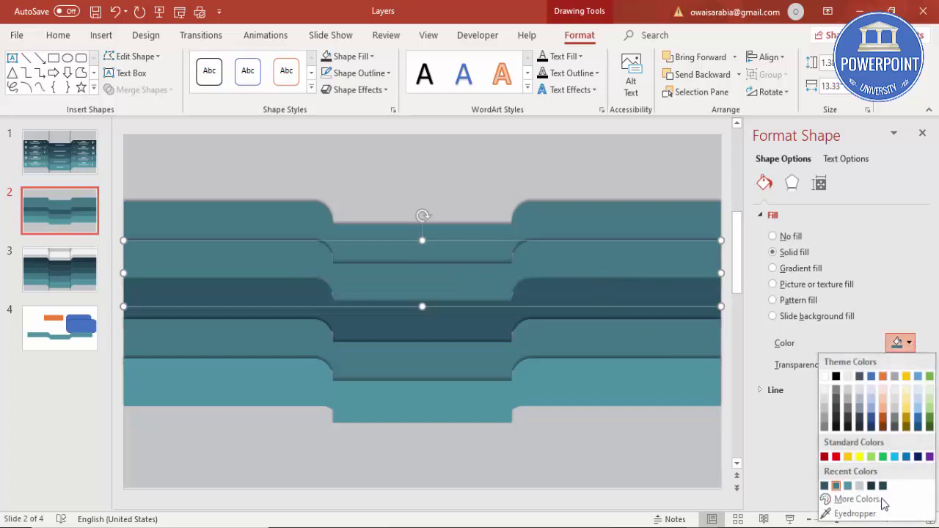
click(884, 487)
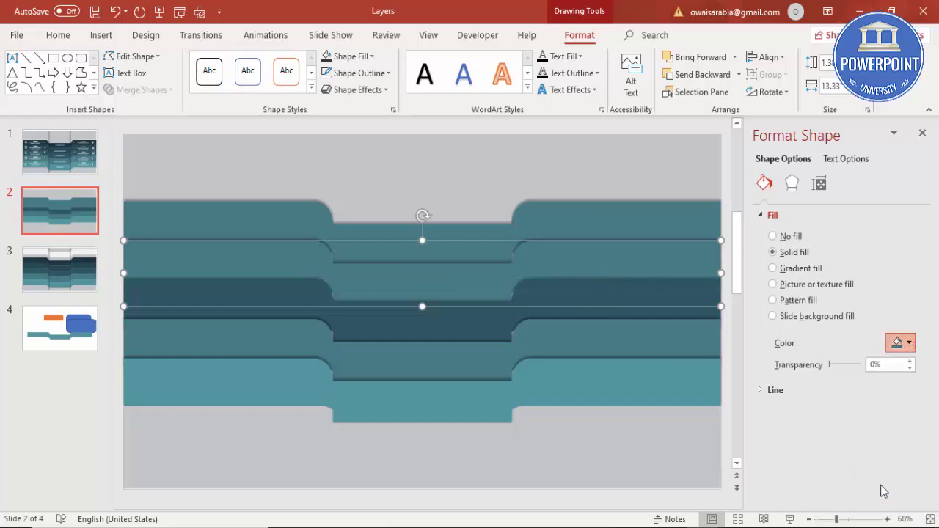
click(641, 242)
click(901, 341)
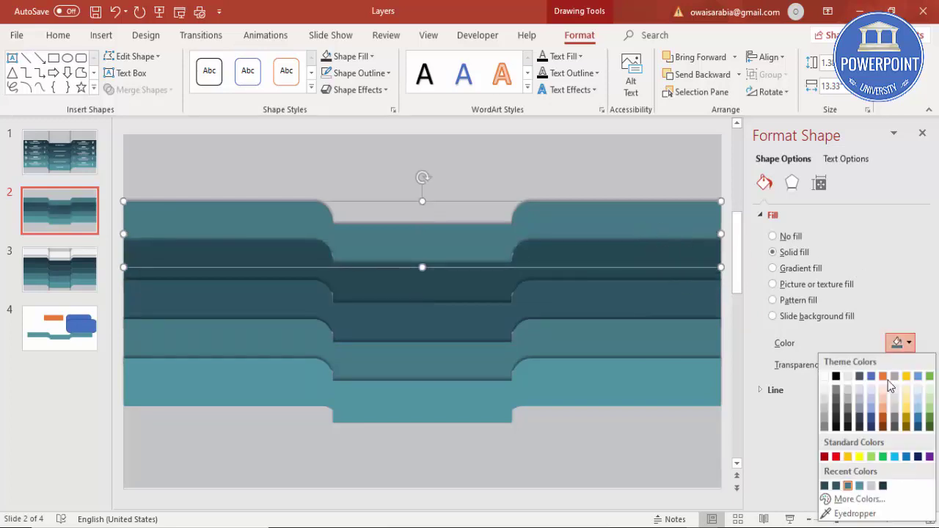
click(882, 485)
click(509, 167)
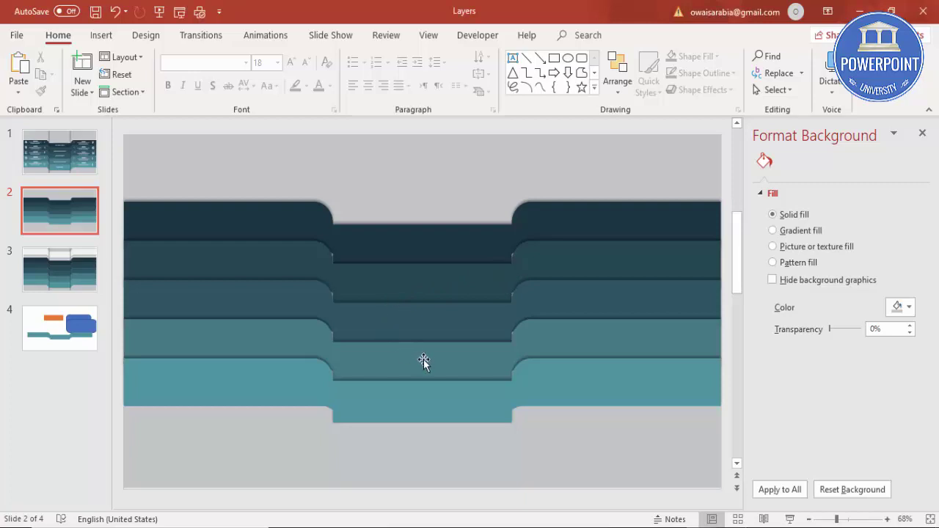
Stretch the middle, second and top bands downward by their bottom handles so the tabs overlap evenly
click(413, 326)
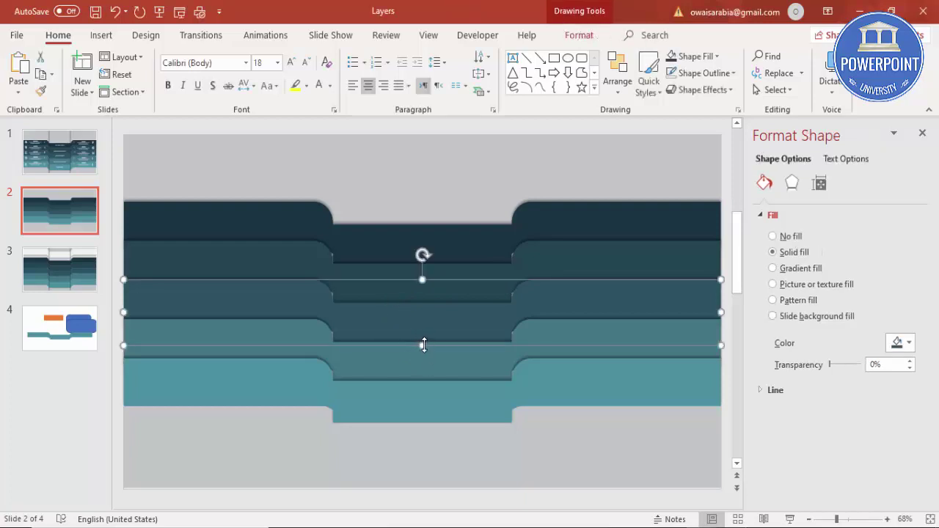
drag(422, 344, 421, 356)
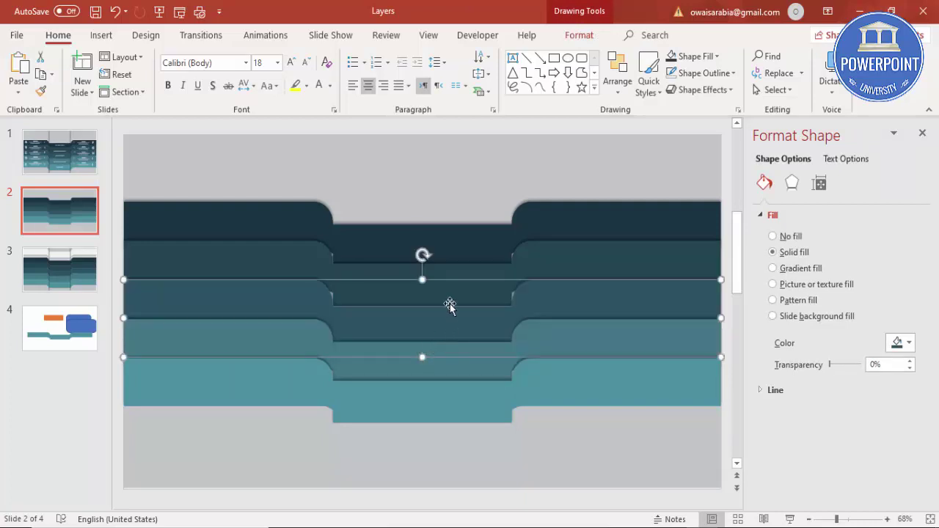
click(434, 292)
drag(423, 306, 422, 316)
click(448, 237)
drag(423, 267, 421, 278)
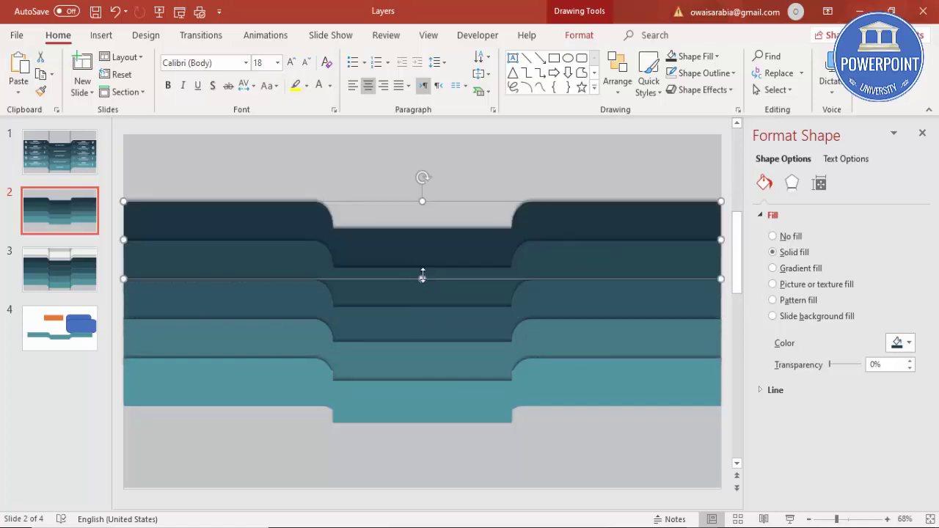
click(471, 176)
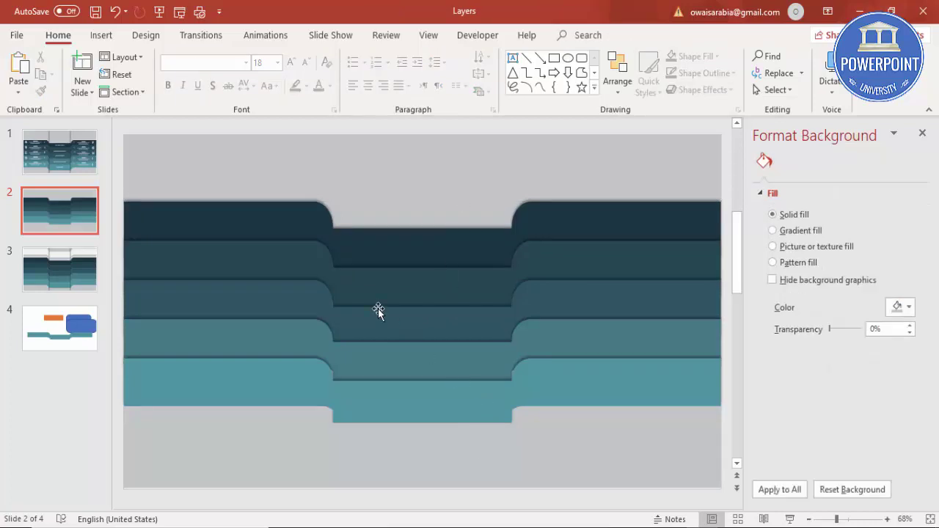
click(101, 36)
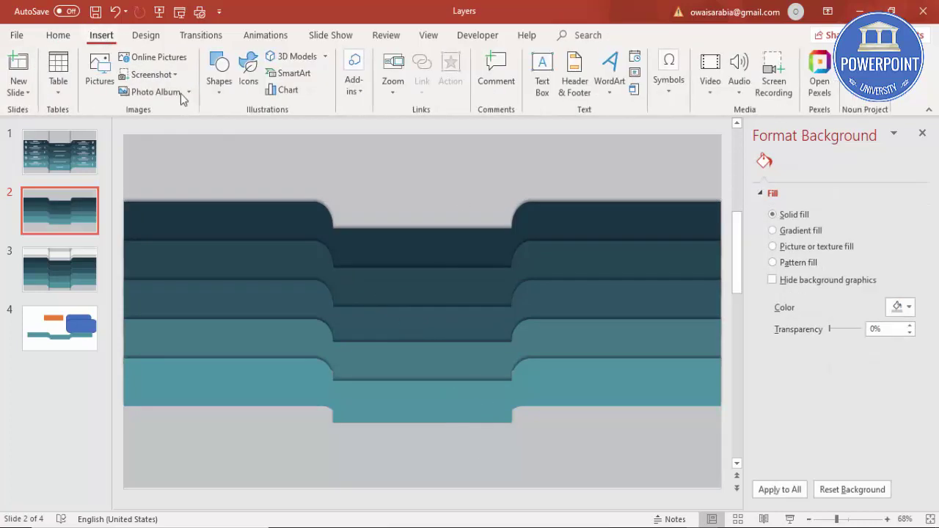
Draw a tall, narrow rectangle at the left fold, running down from the slide's top
click(223, 95)
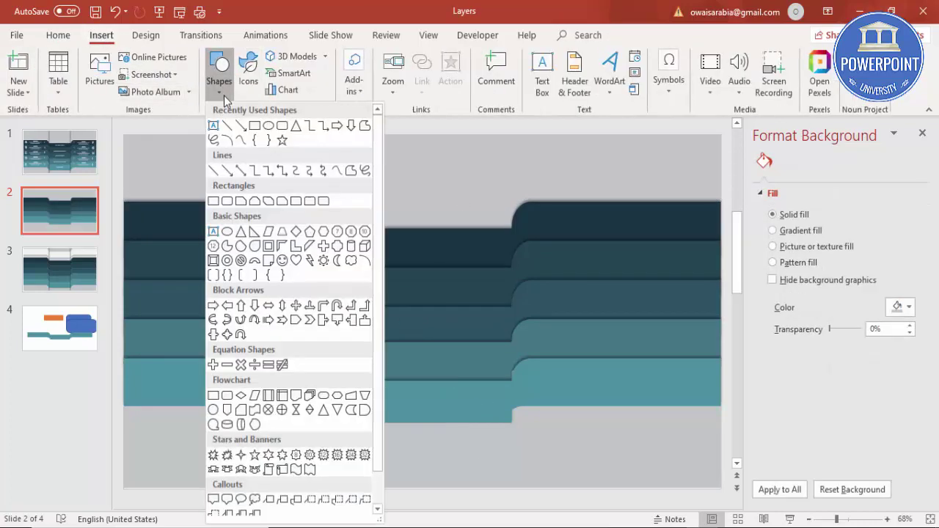
click(226, 202)
mouse_move(332, 140)
mouse_down()
mouse_move(337, 430)
mouse_move(350, 489)
mouse_up()
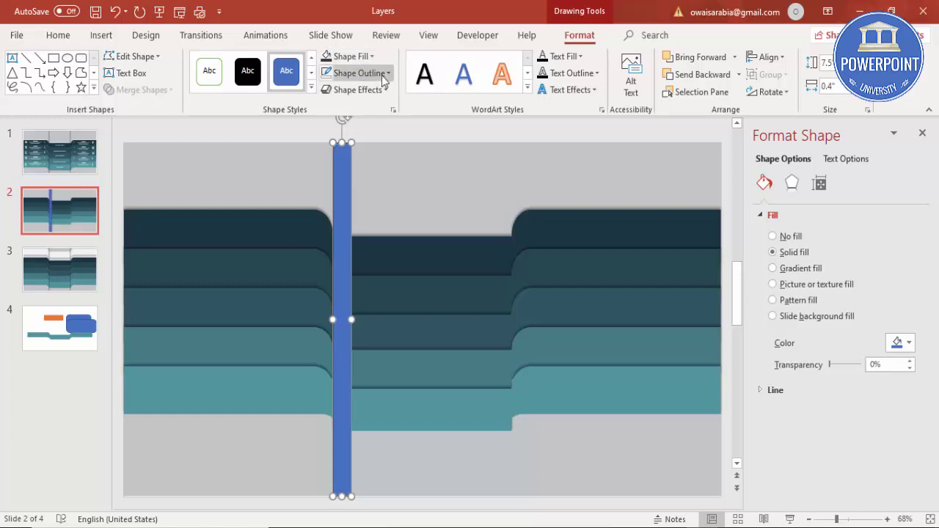
Remove the strip's outline, give it a gradient fill, and widen it to the right
click(378, 72)
click(356, 229)
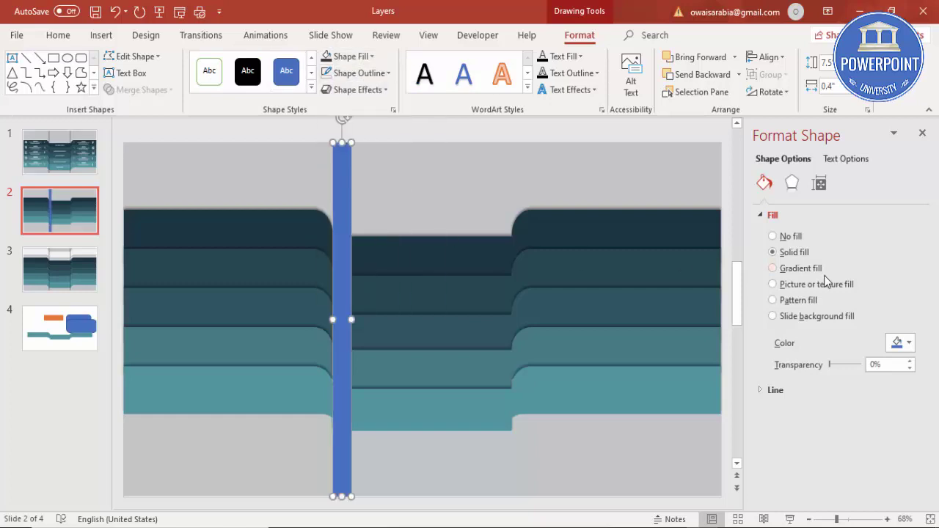
click(808, 268)
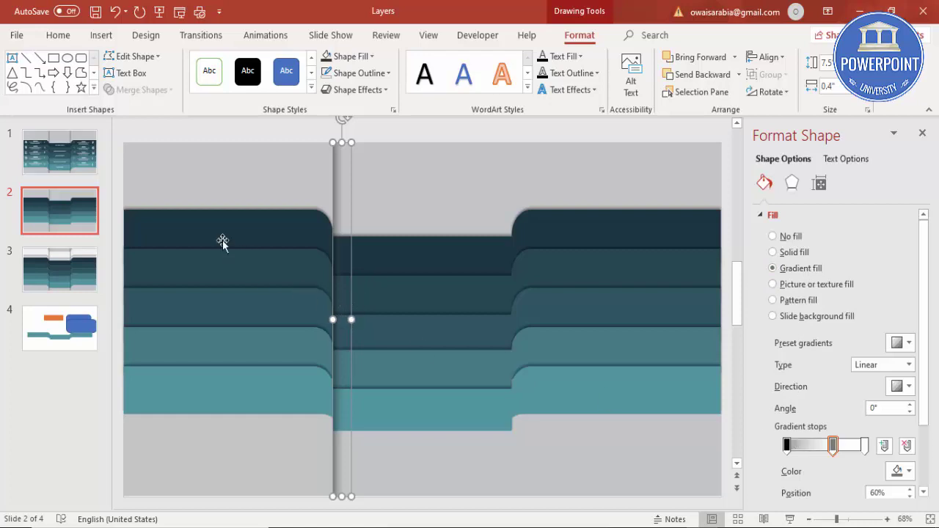
drag(352, 320, 383, 319)
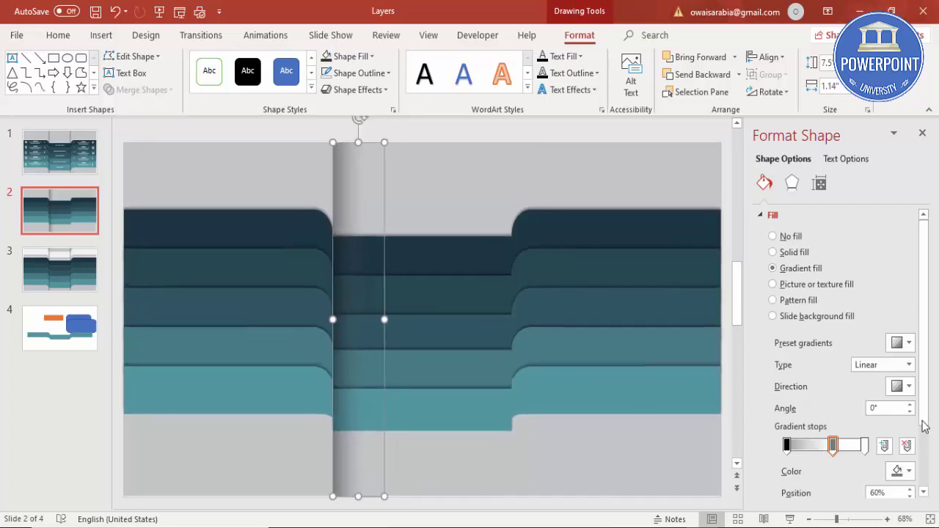
scroll(926, 424, down, 3)
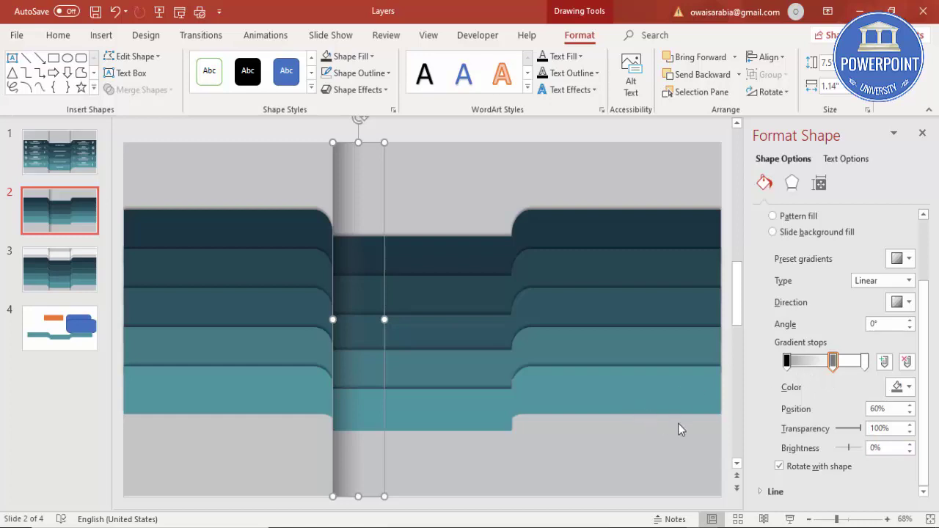
click(659, 440)
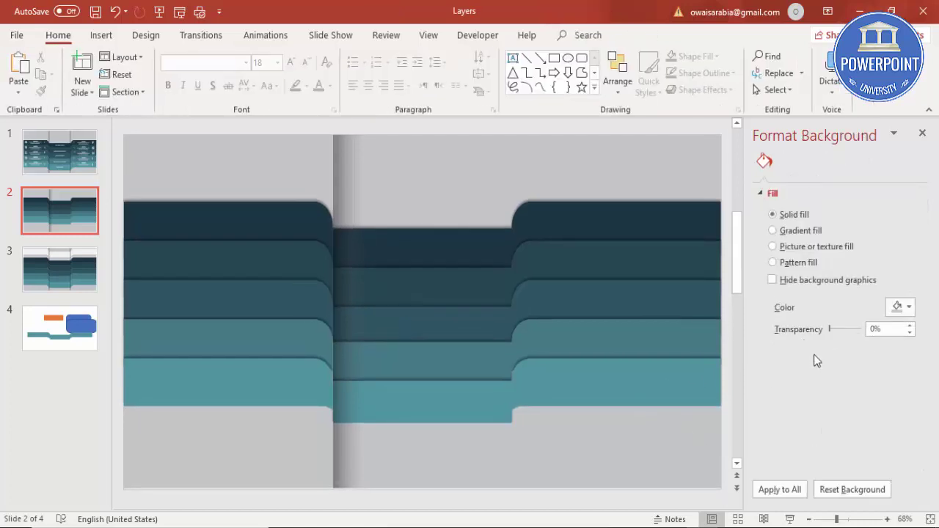
Narrow the strip, refill it medium grey, then switch it back to a gradient fill
click(335, 167)
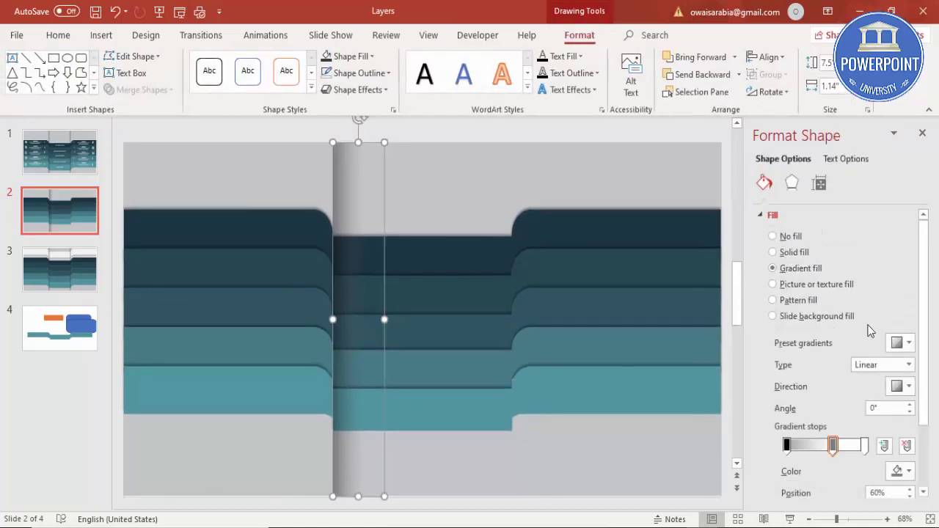
click(779, 253)
drag(385, 319, 366, 317)
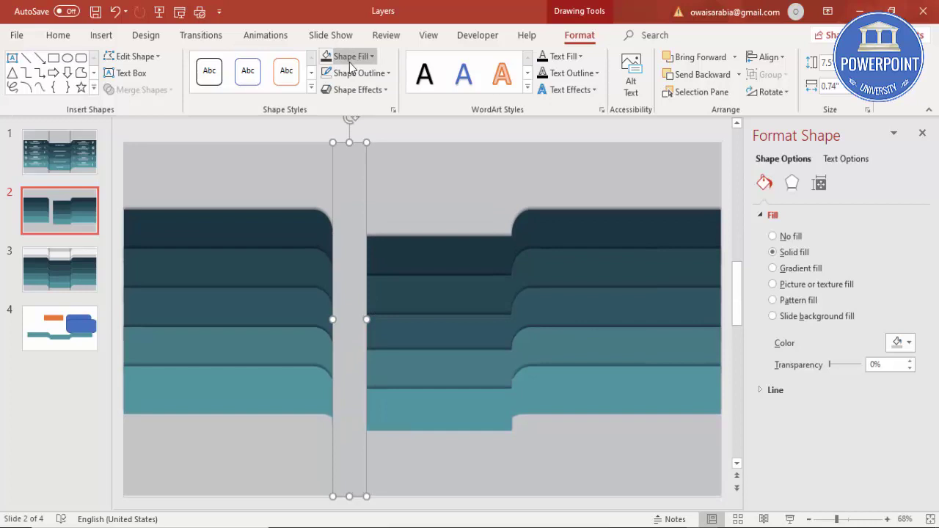
click(896, 343)
click(827, 420)
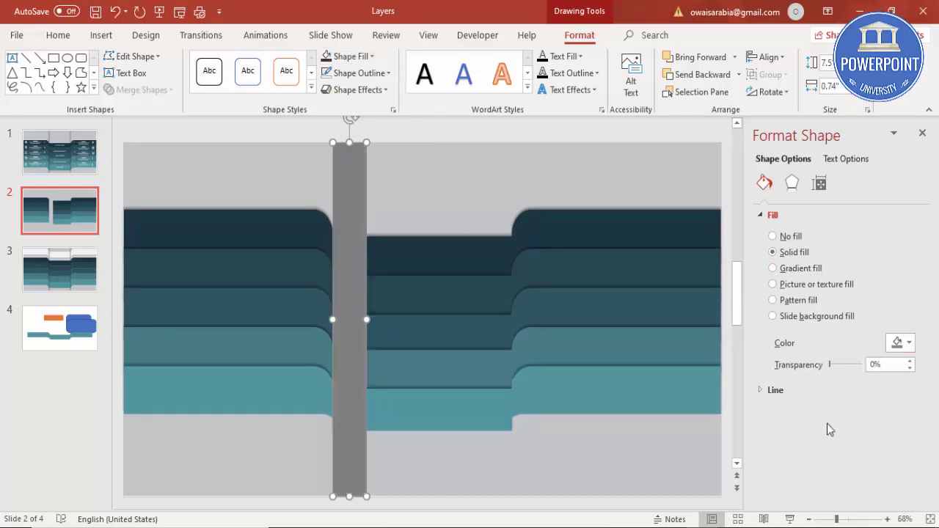
click(773, 268)
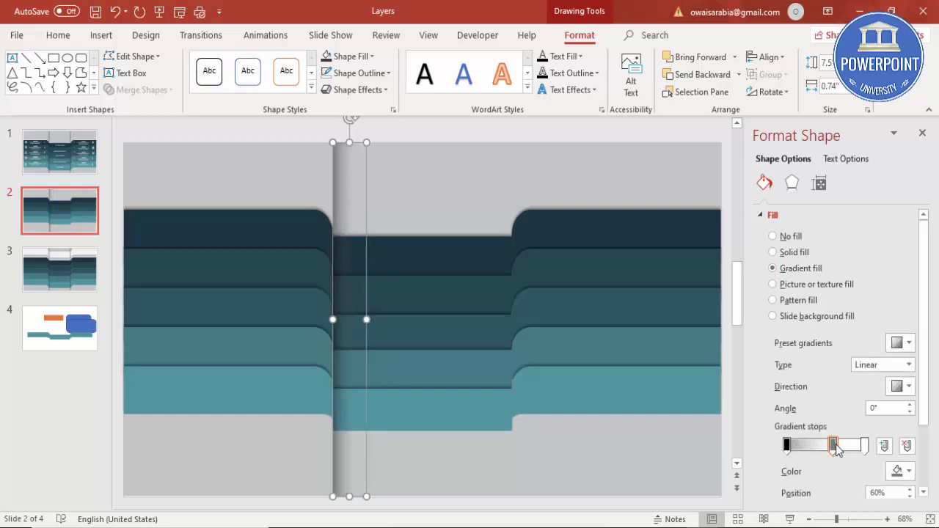
Reduce the gradient to two stops: black at the left end, white at the right
click(906, 445)
click(866, 445)
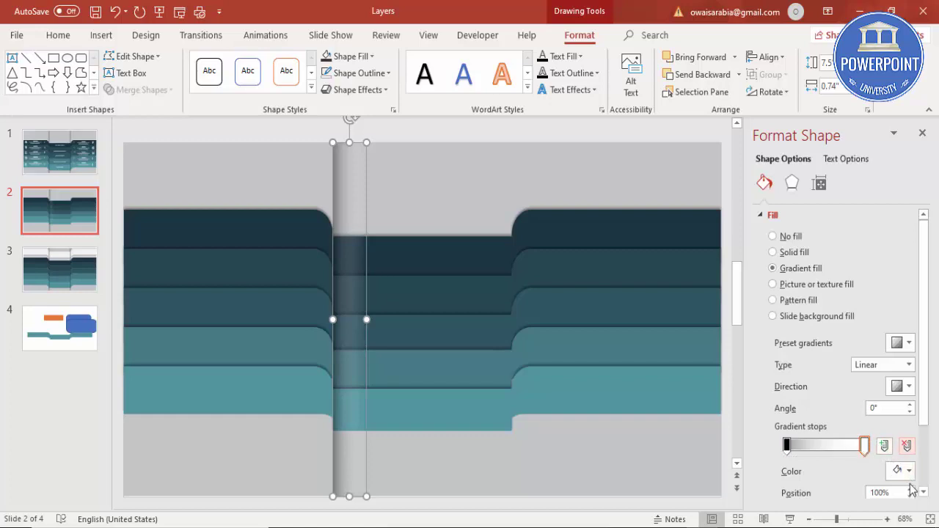
click(909, 471)
click(837, 325)
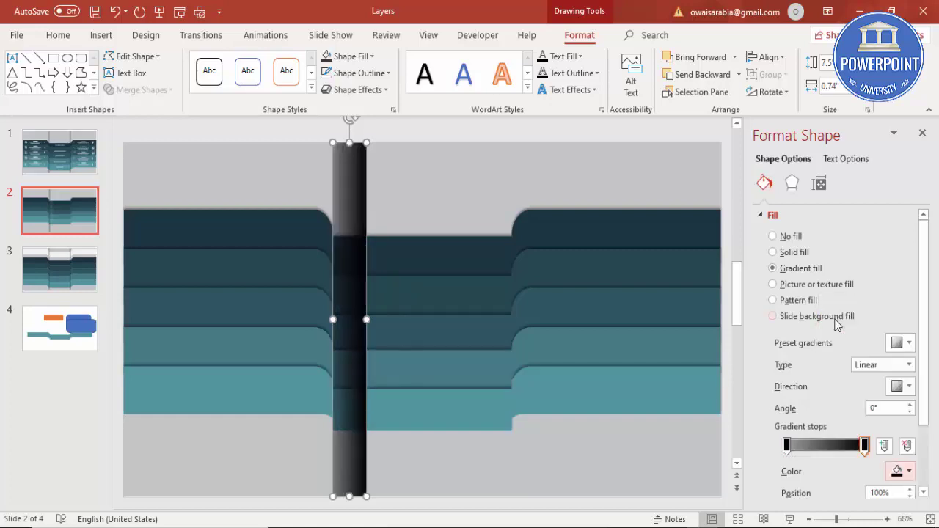
click(787, 446)
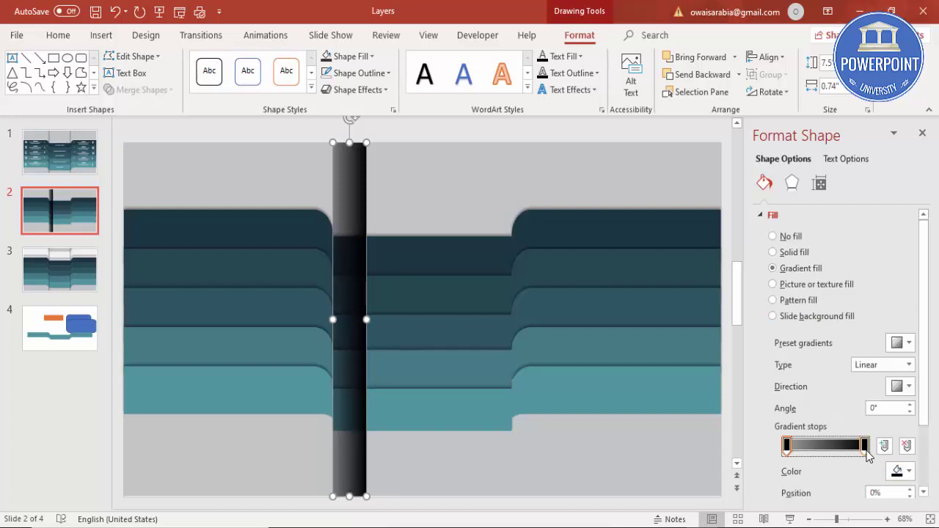
click(900, 471)
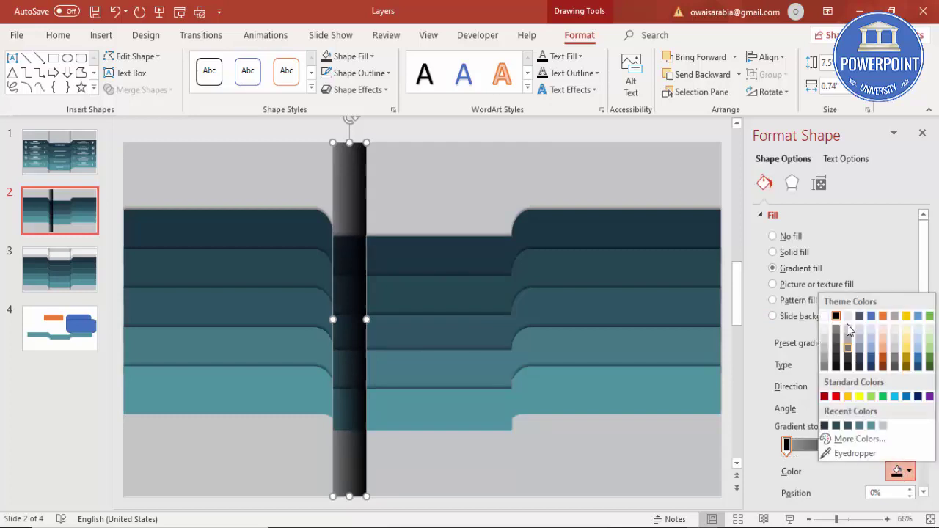
click(839, 316)
click(864, 445)
click(896, 472)
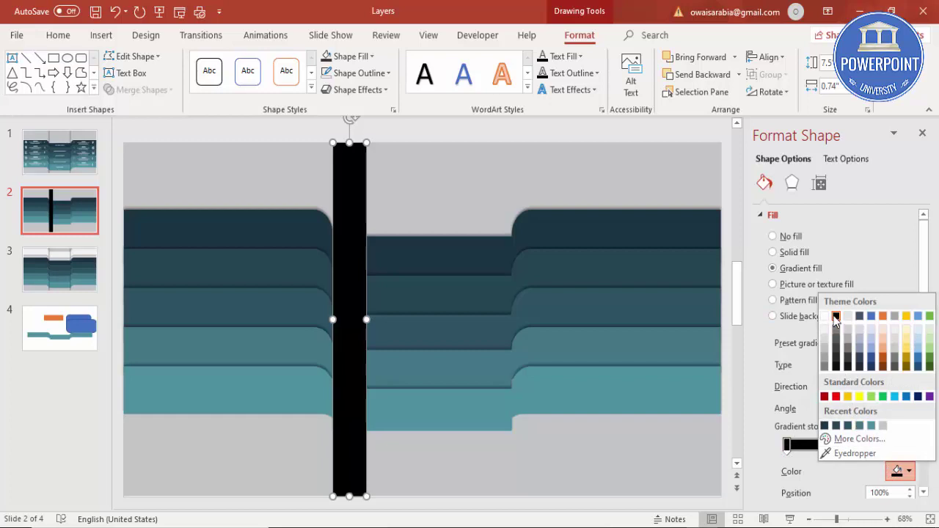
click(824, 316)
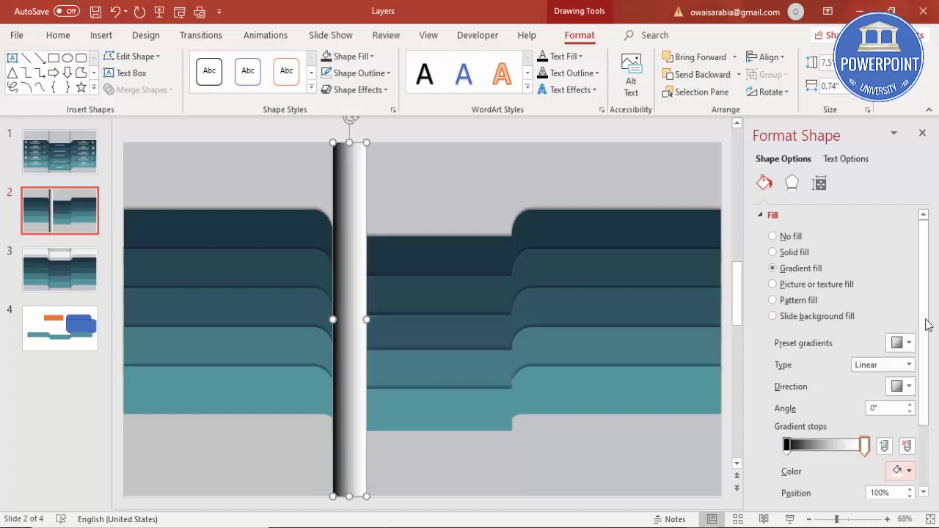
scroll(844, 427, down, 3)
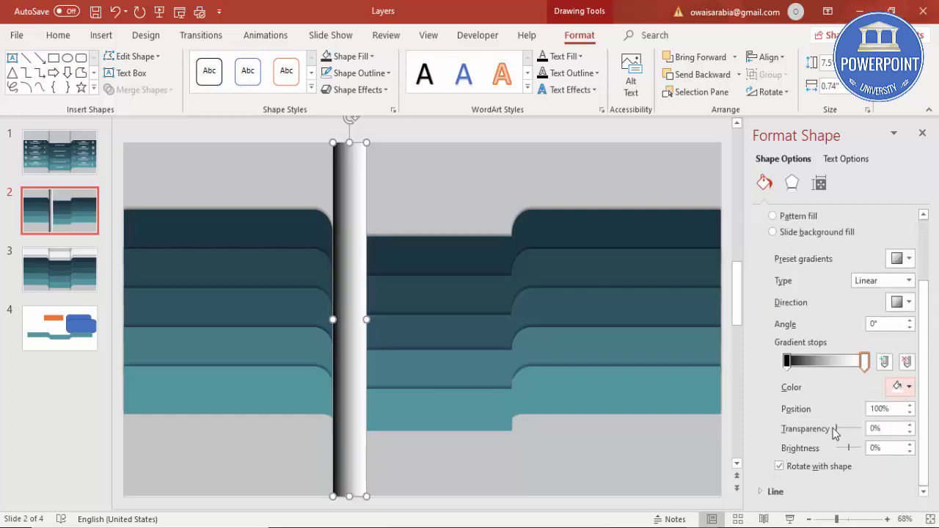
Make the white end and a new 56% stop 100% transparent, and the black stop 60%
drag(836, 430, 875, 431)
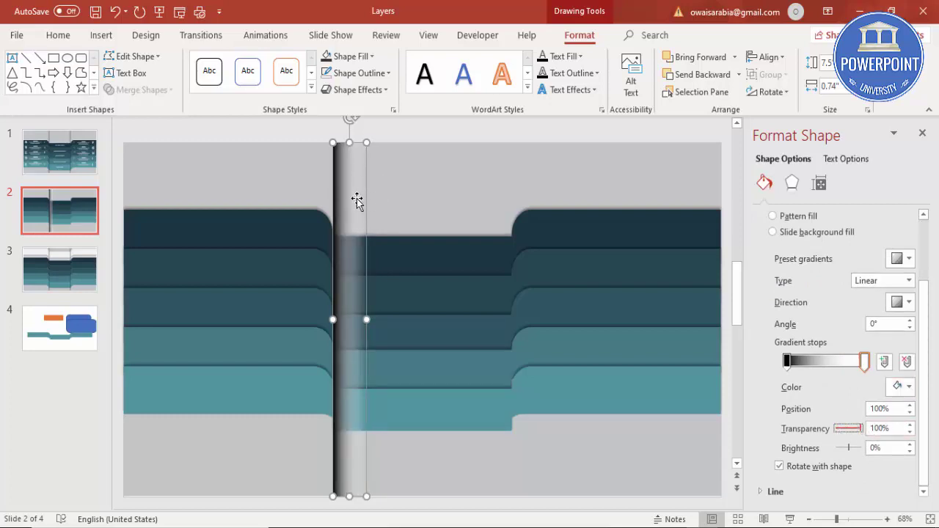
click(832, 363)
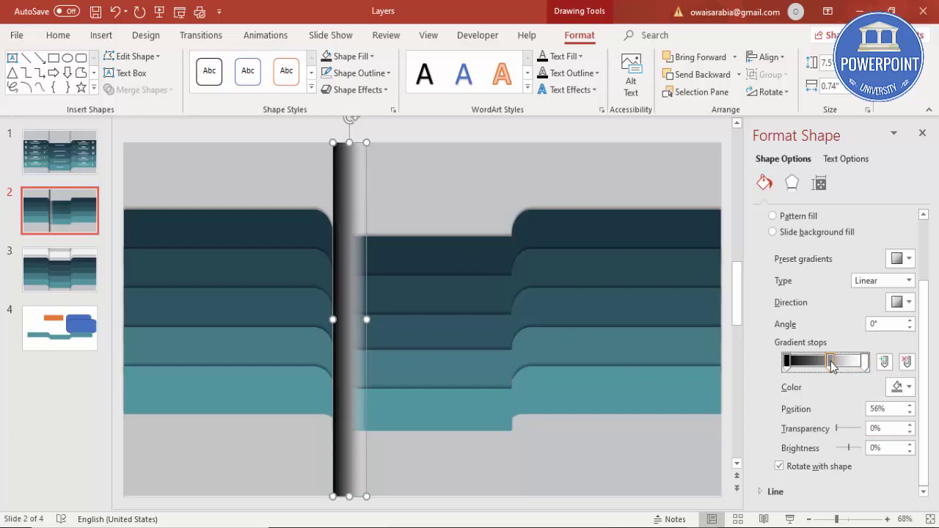
drag(837, 429, 879, 431)
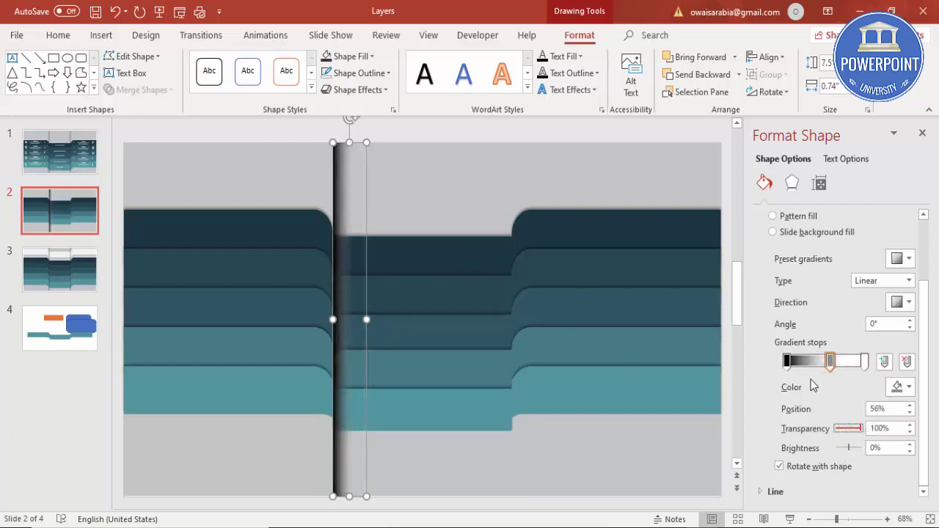
click(788, 362)
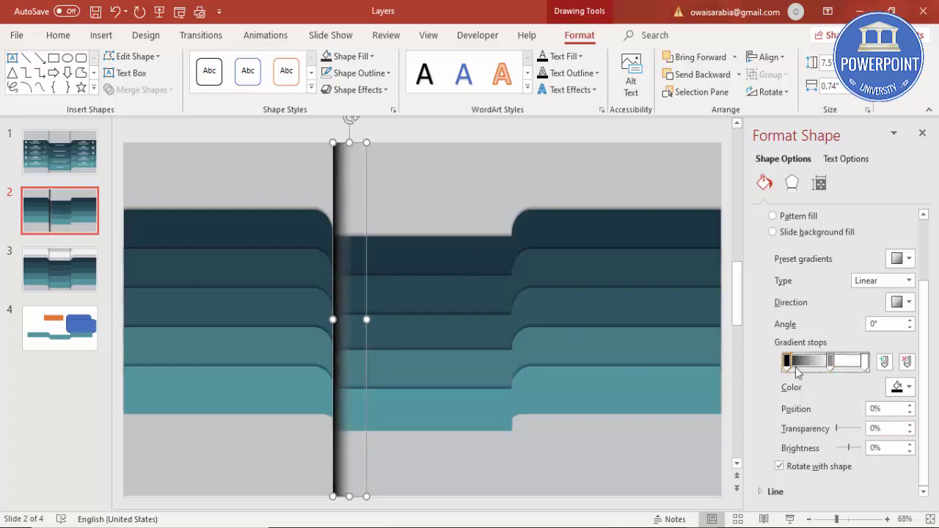
click(910, 425)
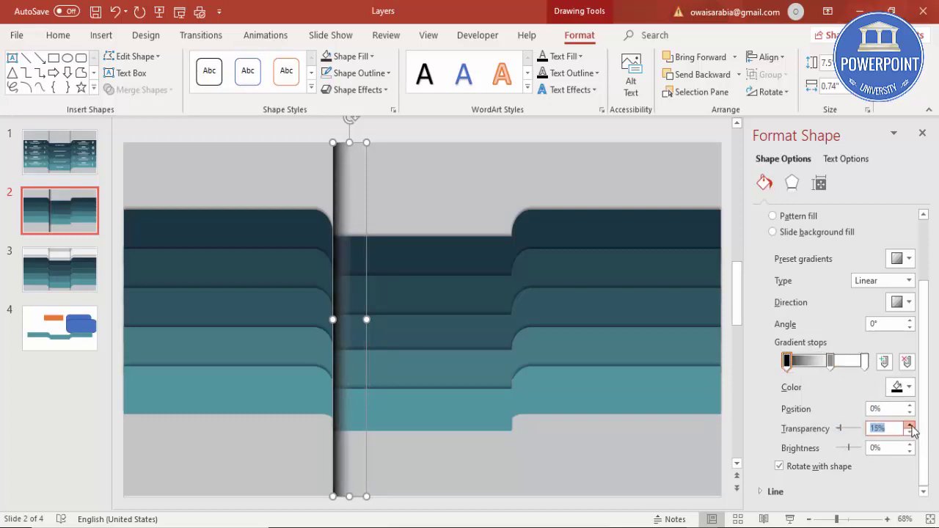
click(911, 426)
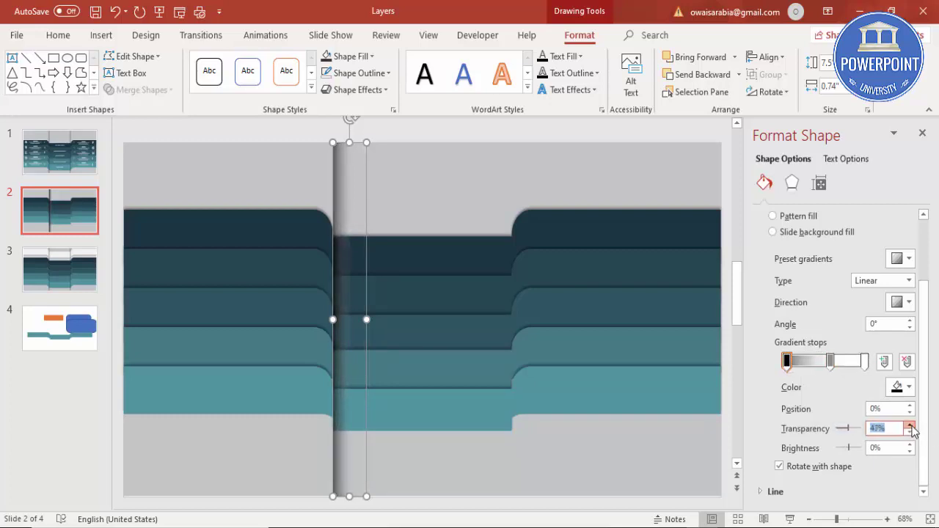
click(911, 425)
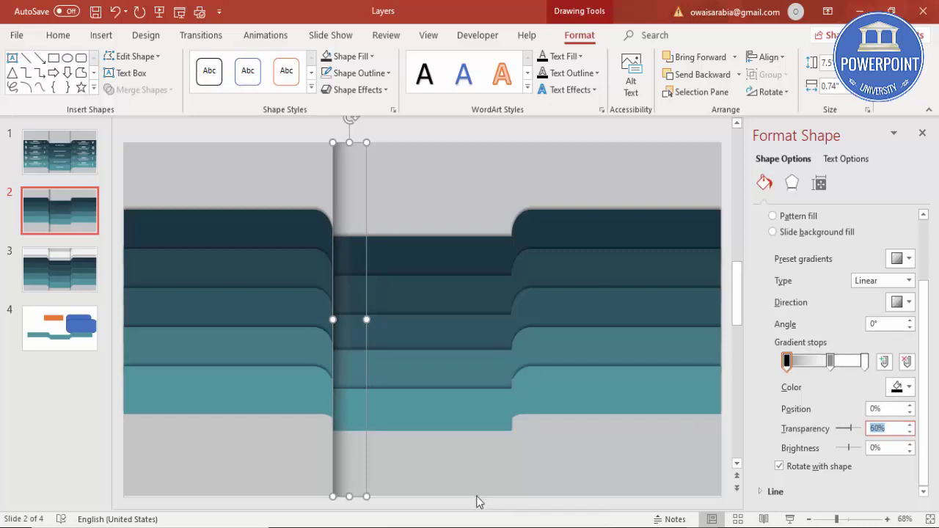
click(476, 502)
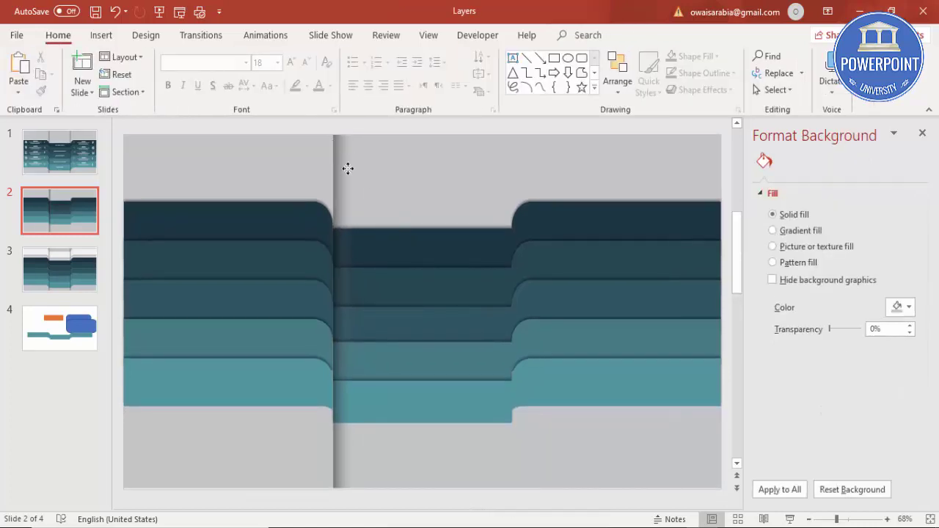
click(348, 169)
Ctrl-drag a copy of the shadow strip right to the bands' right step for flipping
drag(360, 180, 467, 180)
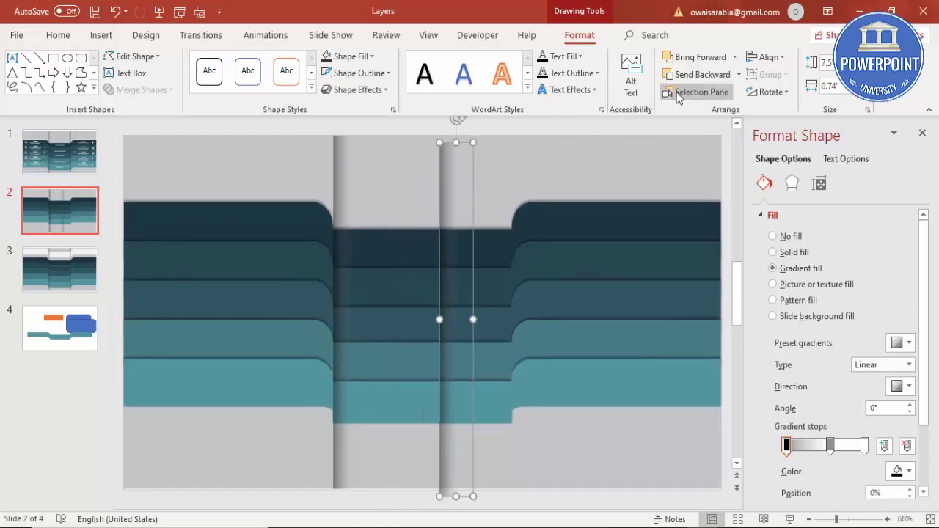
click(769, 92)
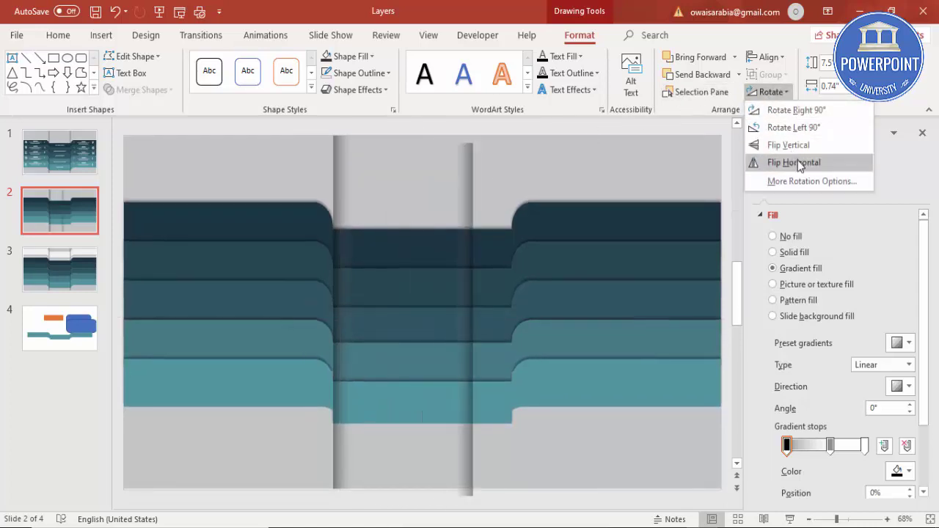